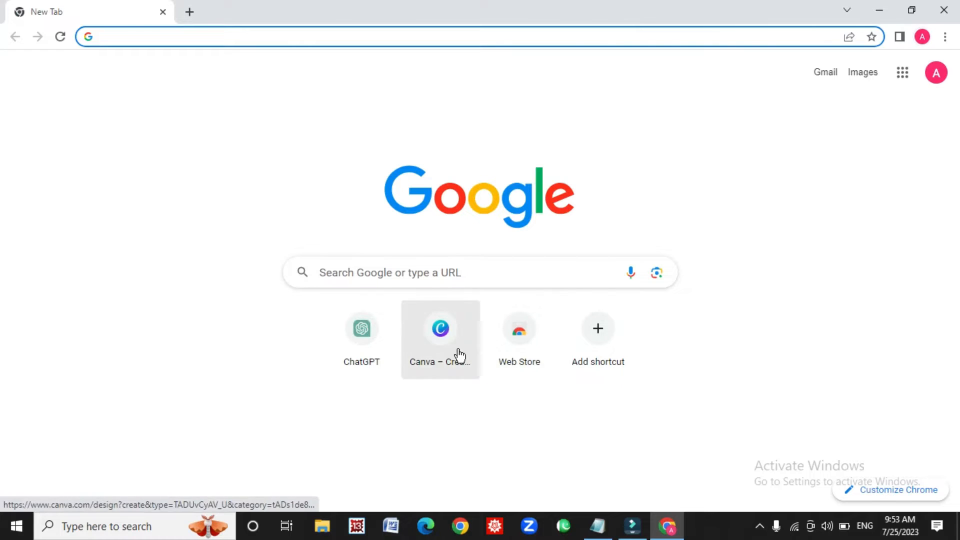
# Open the Canva website through a Google search and create a blank Video design
pyautogui.click(390, 281)
pyautogui.click(340, 303)
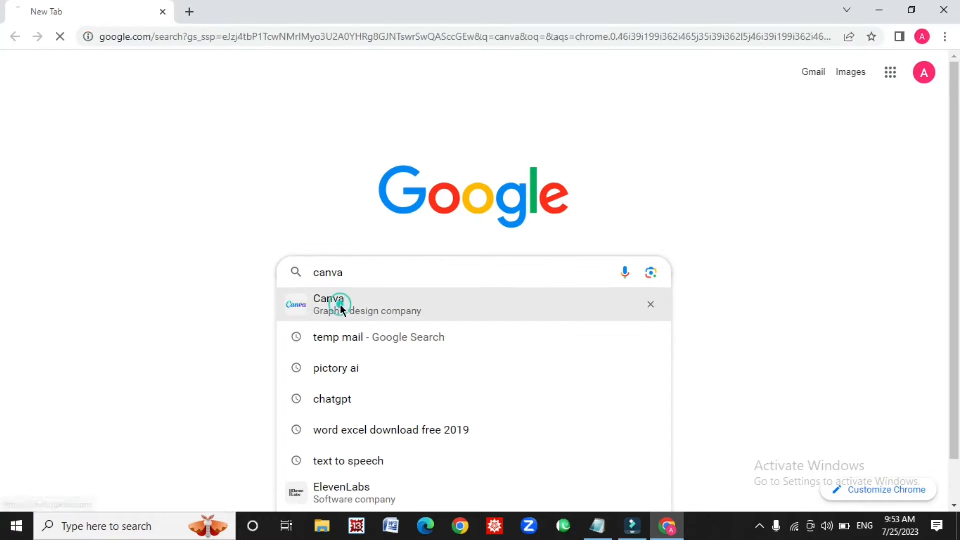
pyautogui.click(274, 231)
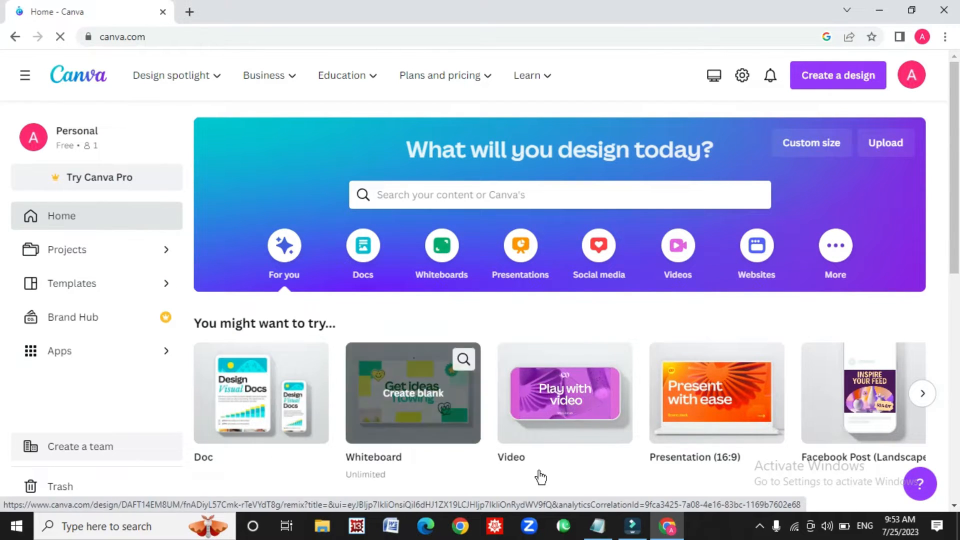
pyautogui.click(594, 402)
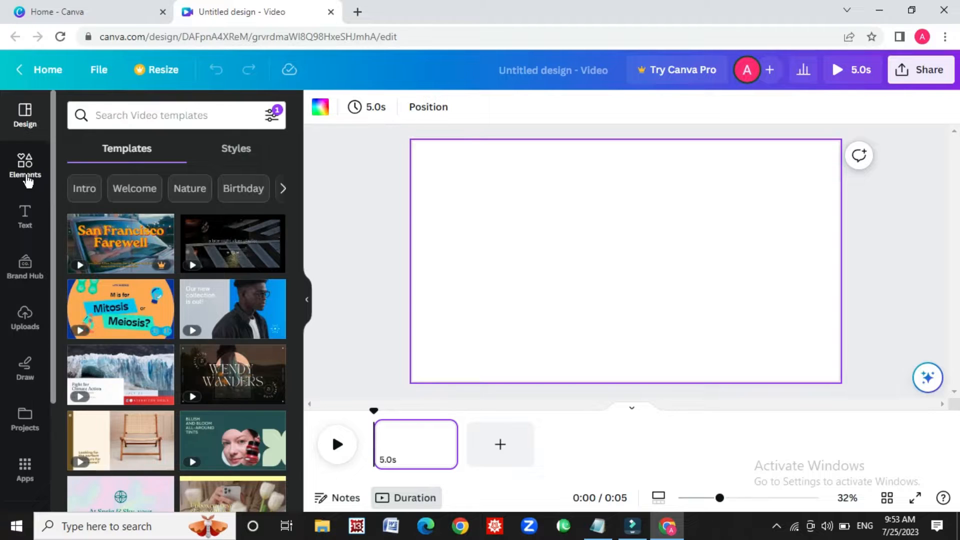
# Open the Text to Image app in the design and copy the cartoon village prompt from Notepad
pyautogui.click(28, 480)
pyautogui.click(98, 355)
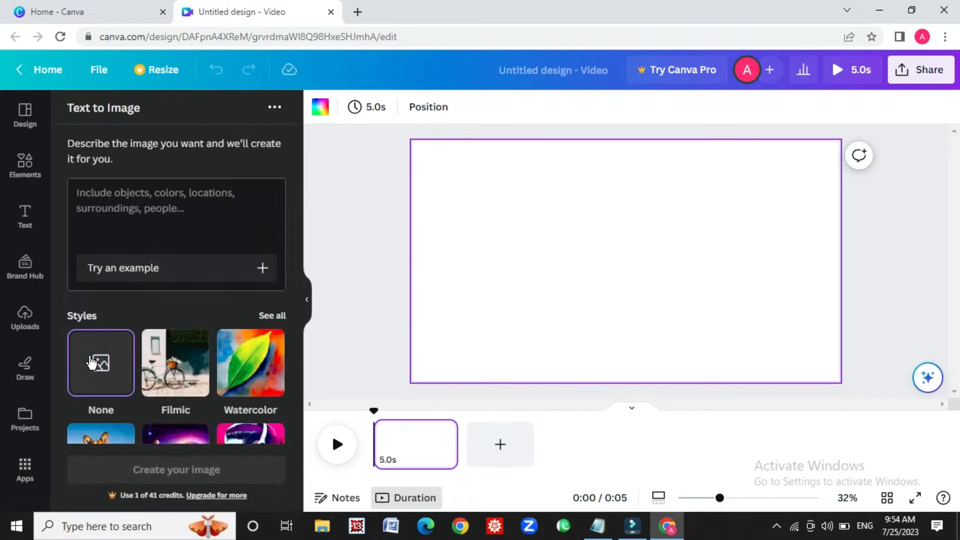
pyautogui.click(599, 526)
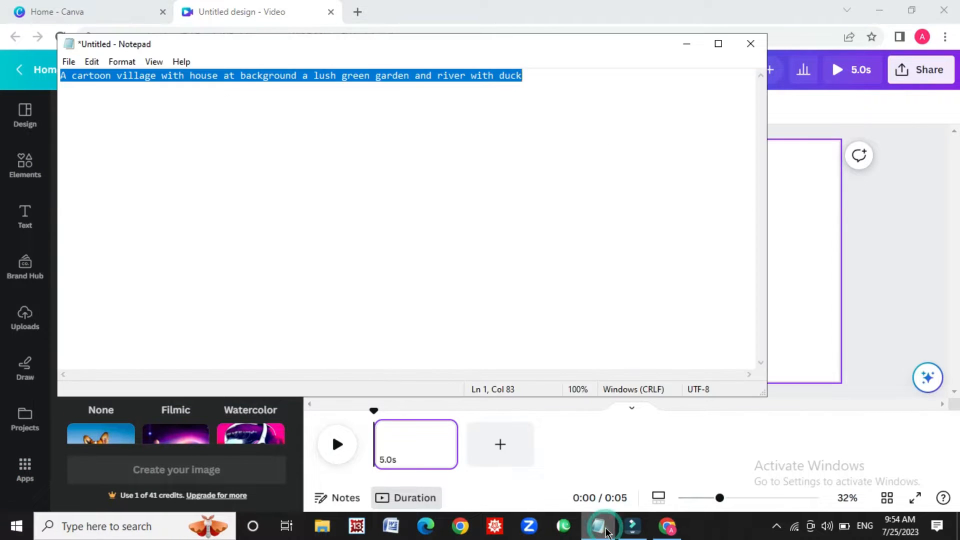
pyautogui.rightClick(416, 98)
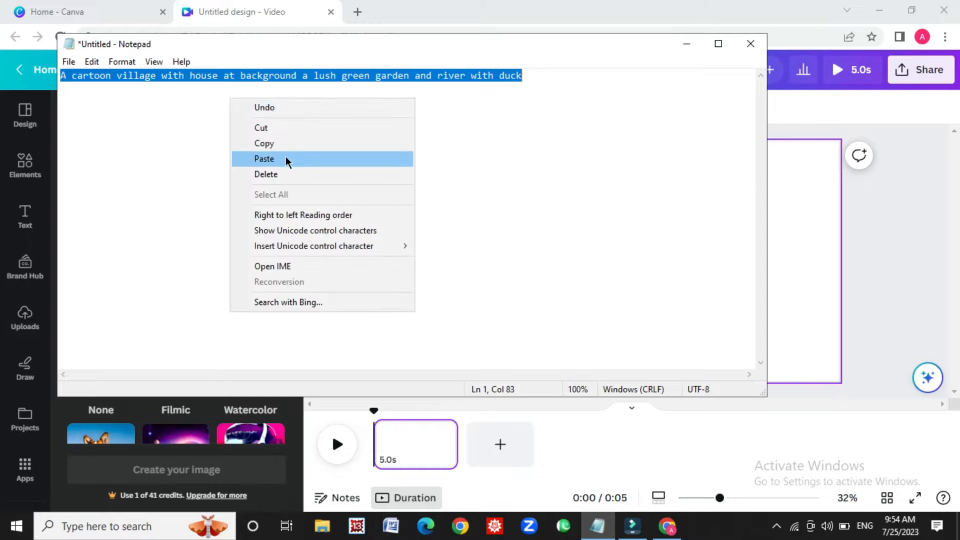
pyautogui.click(276, 146)
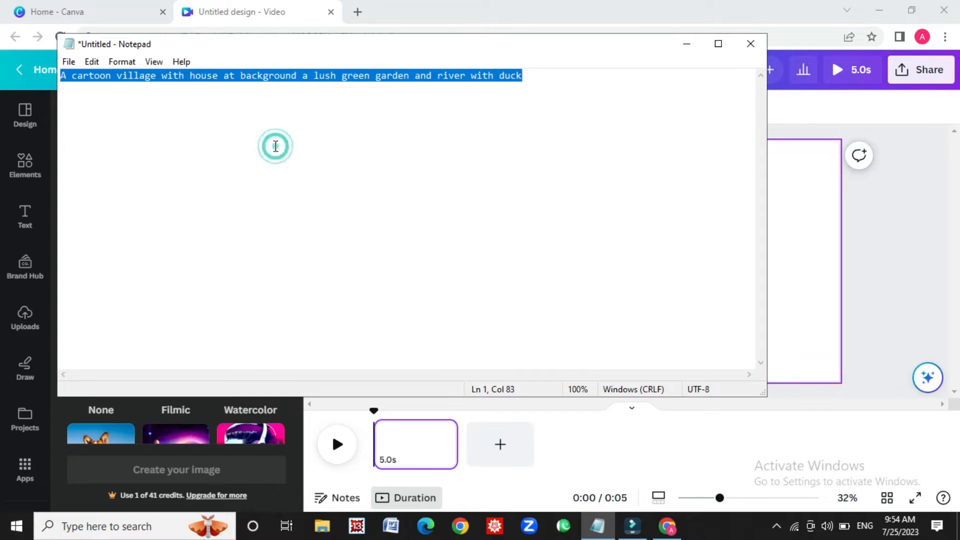
# Generate images from the pasted prompt "A cartoon village with house at background a lush green garden and river", leaving out "with duck"
pyautogui.click(686, 44)
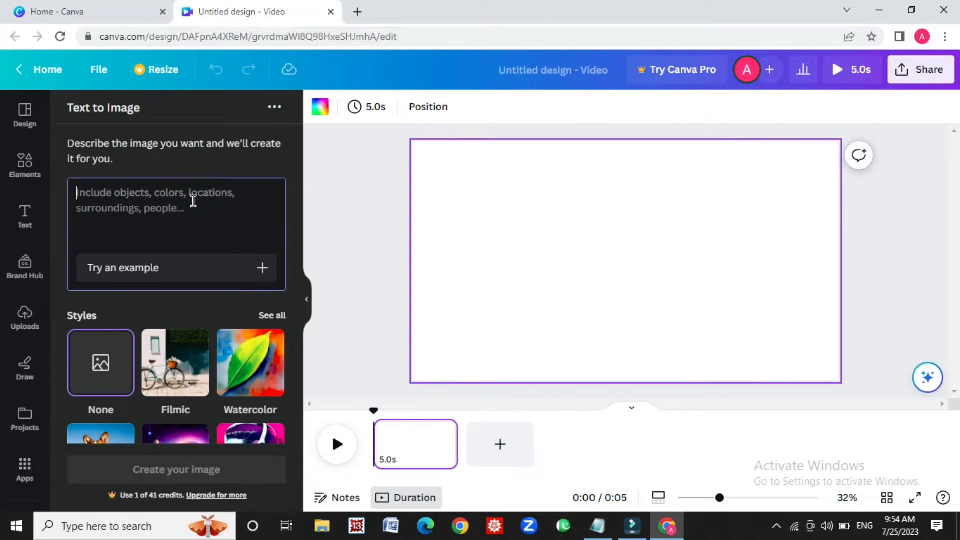
pyautogui.hotkey('ctrl', 'v')
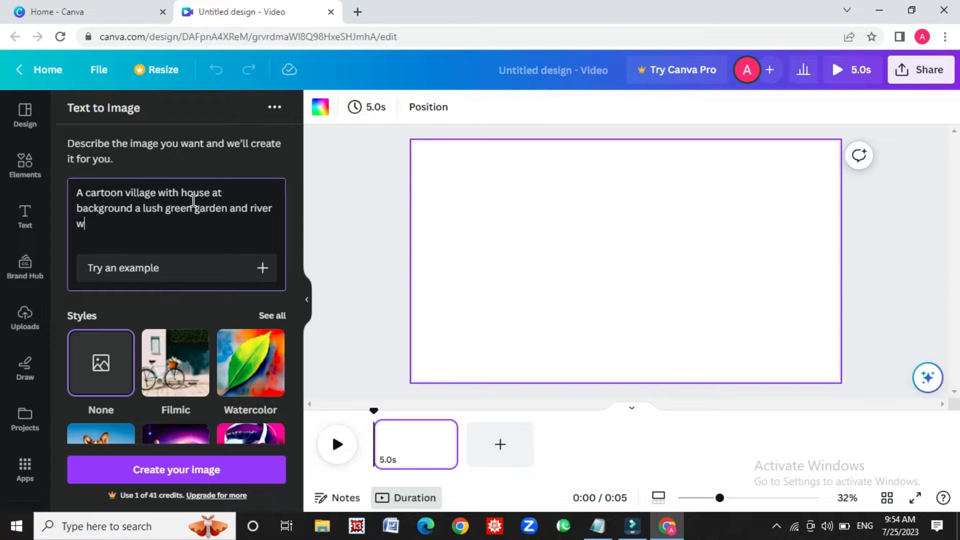
pyautogui.click(161, 473)
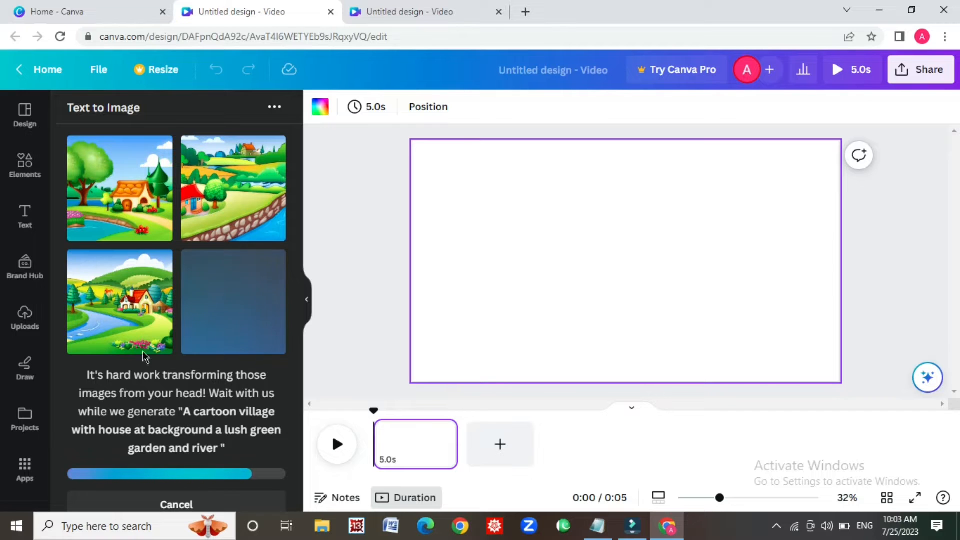
# Add a generated village image with a river to the page and set it as the background
pyautogui.click(116, 339)
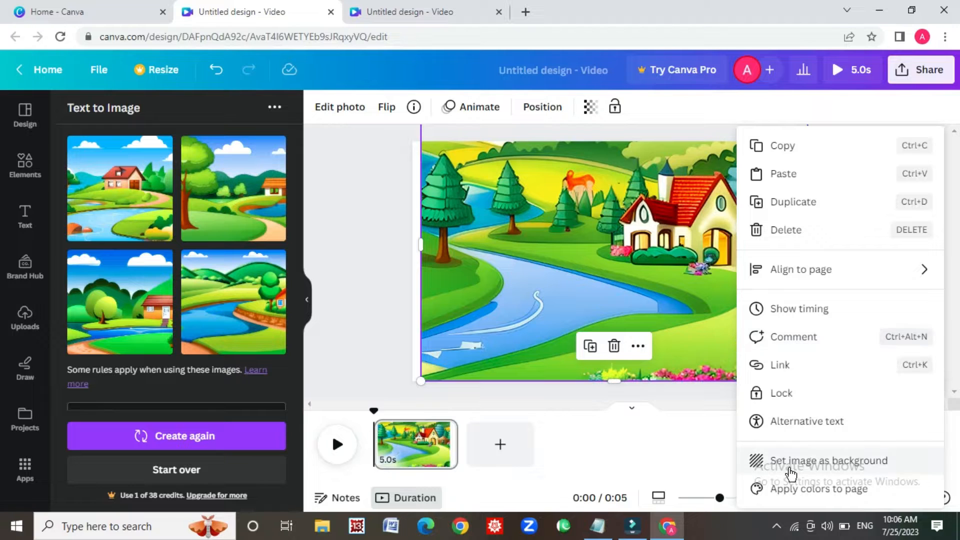
pyautogui.click(790, 467)
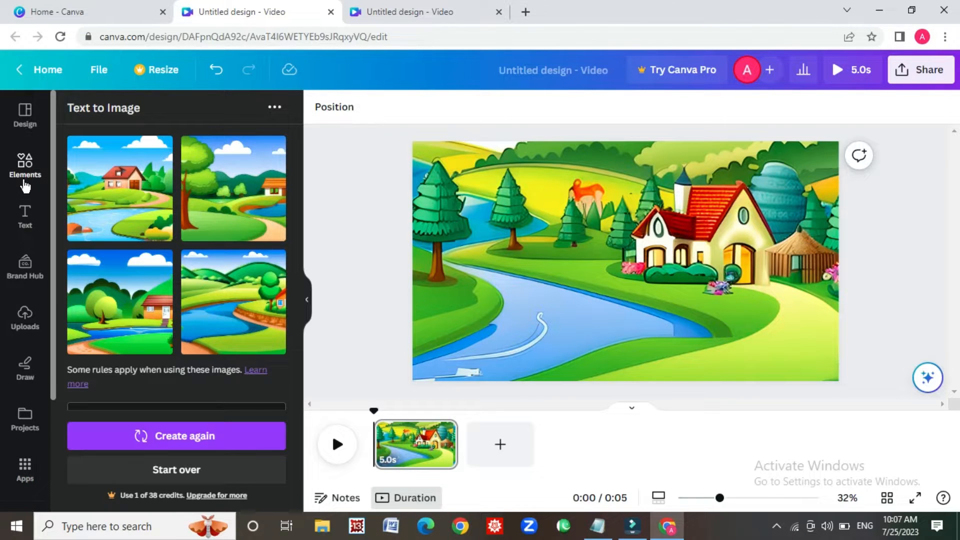
# Search Canva's elements for "fish"
pyautogui.click(25, 186)
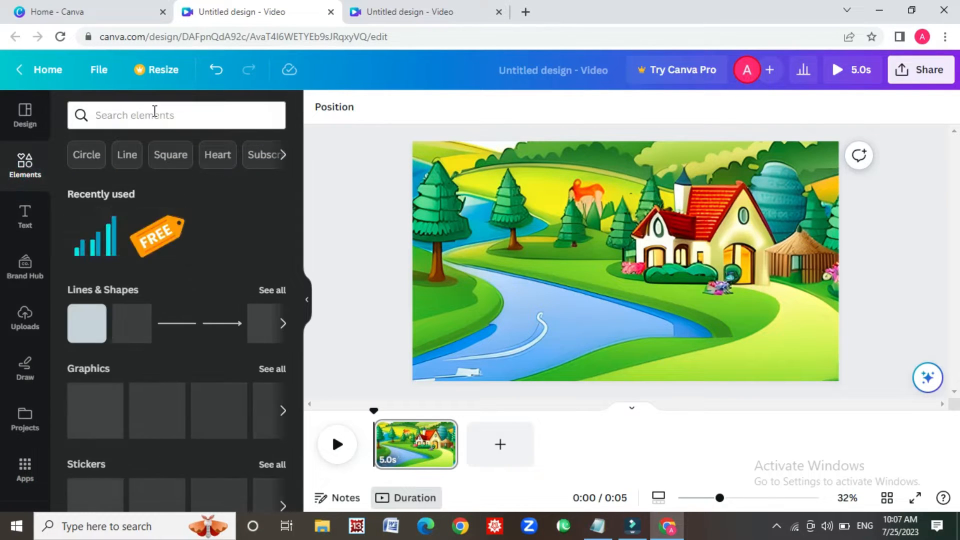
pyautogui.click(155, 111)
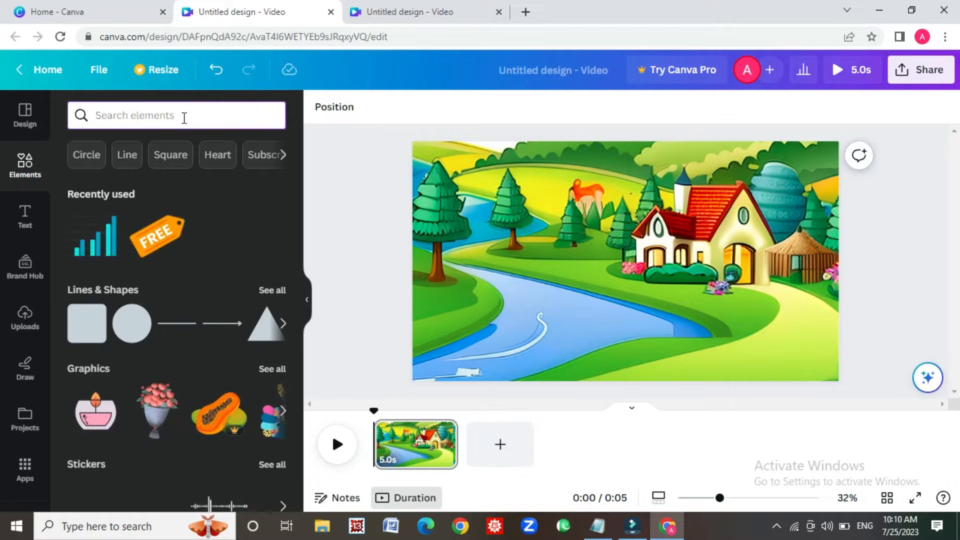
pyautogui.click(185, 118)
pyautogui.write('fish')
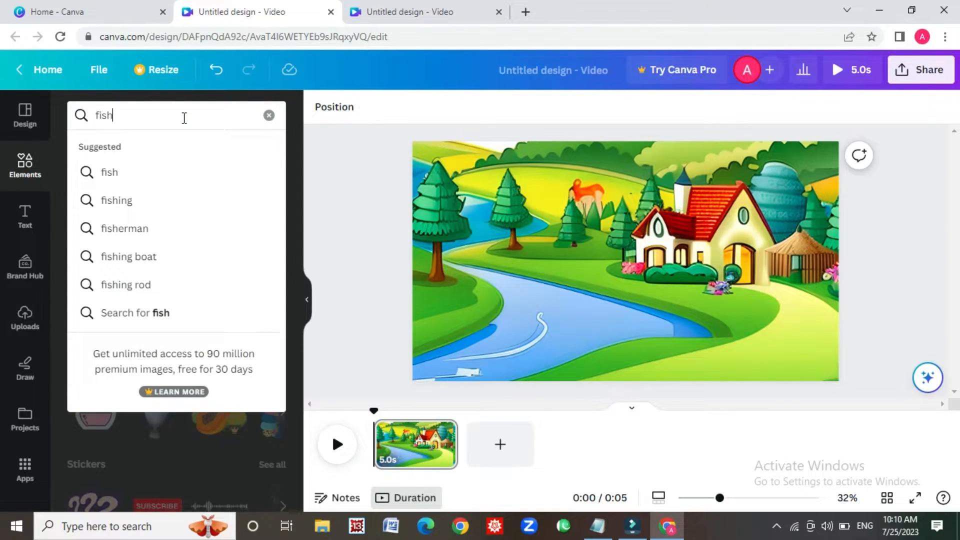
pyautogui.press('Return')
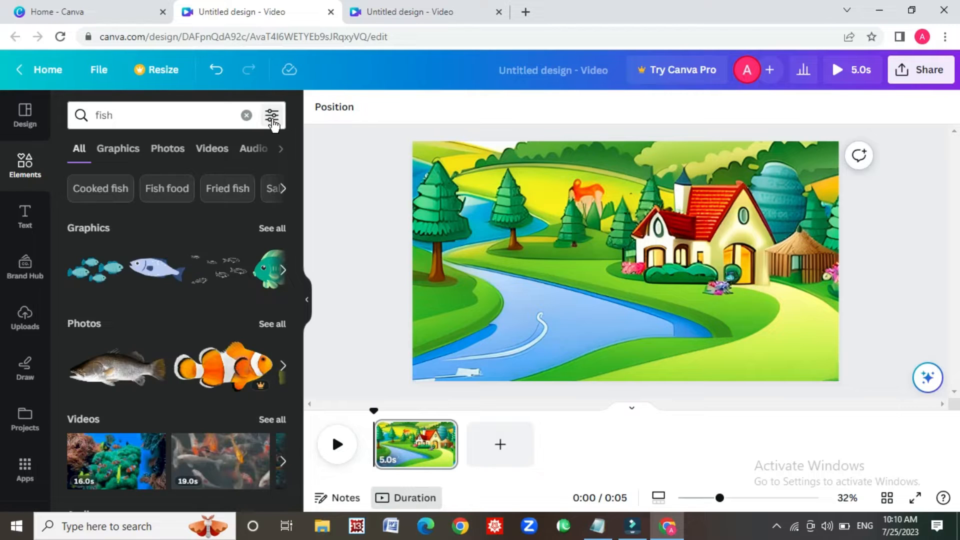
# Filter the fish elements to Animated and Free and run the search again
pyautogui.click(272, 117)
pyautogui.scroll(-3, 212, 270)
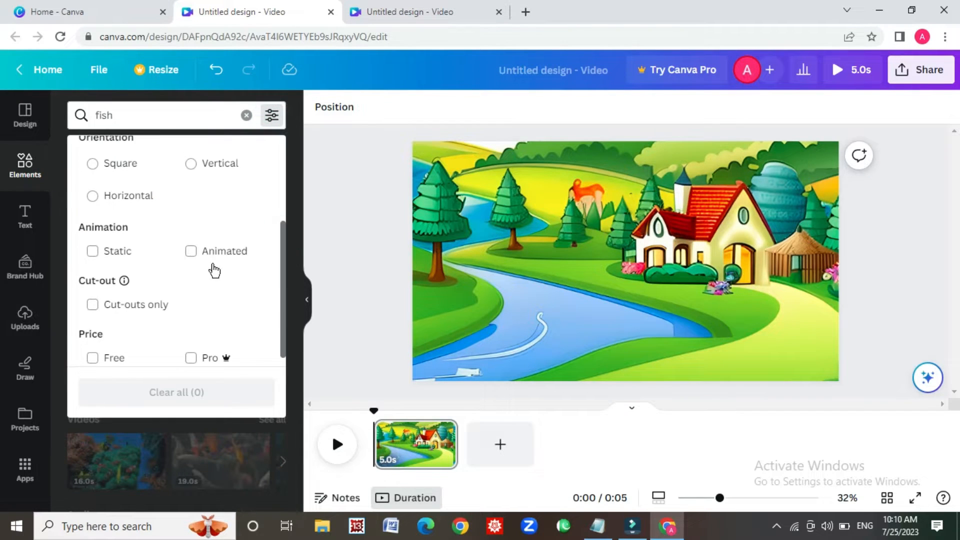
pyautogui.click(191, 251)
pyautogui.click(94, 358)
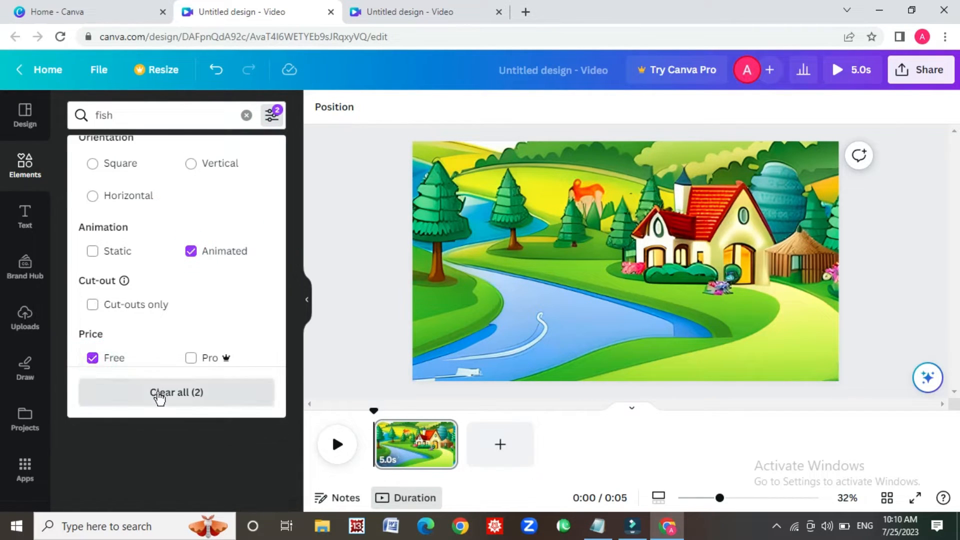
pyautogui.click(204, 112)
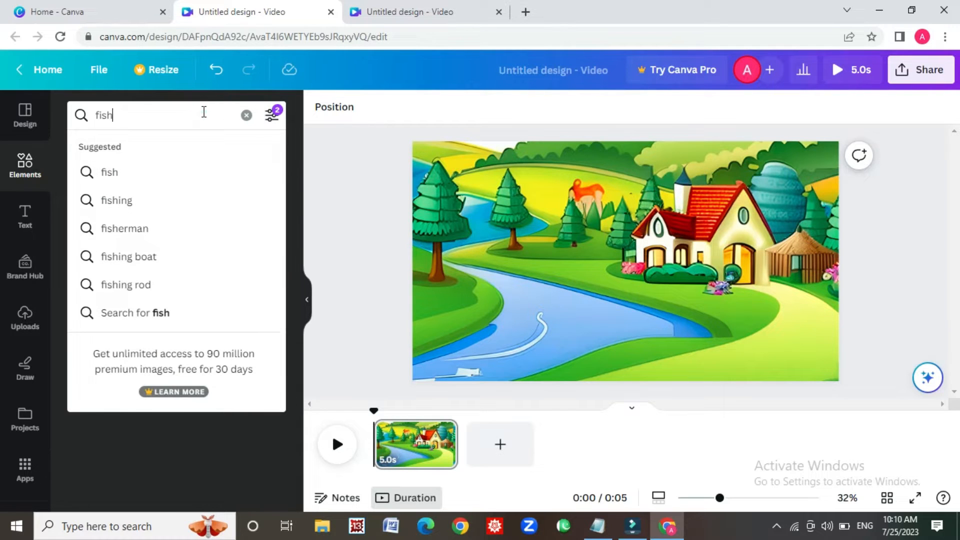
pyautogui.press('Return')
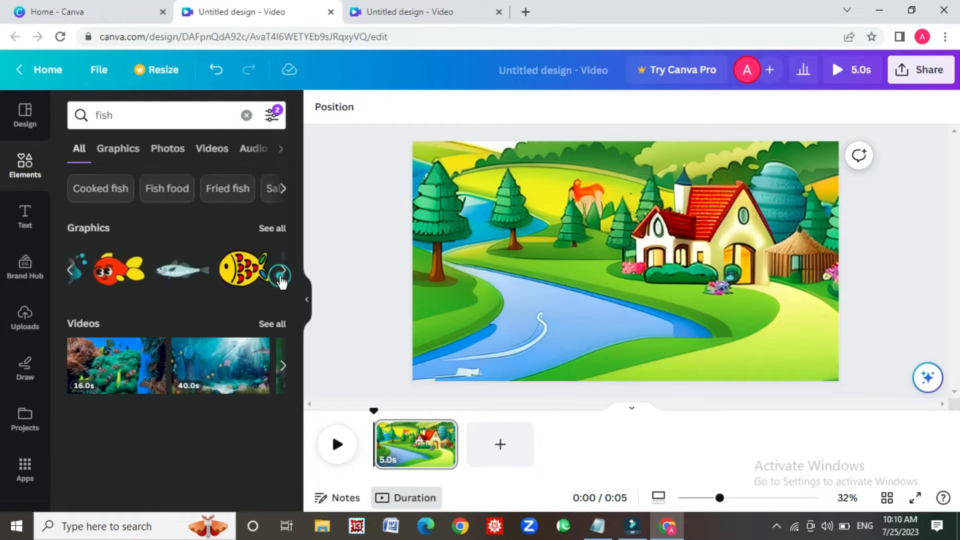
# Add the animated red fish with yellow fins to the page, shrink it and place it on the river
pyautogui.click(281, 272)
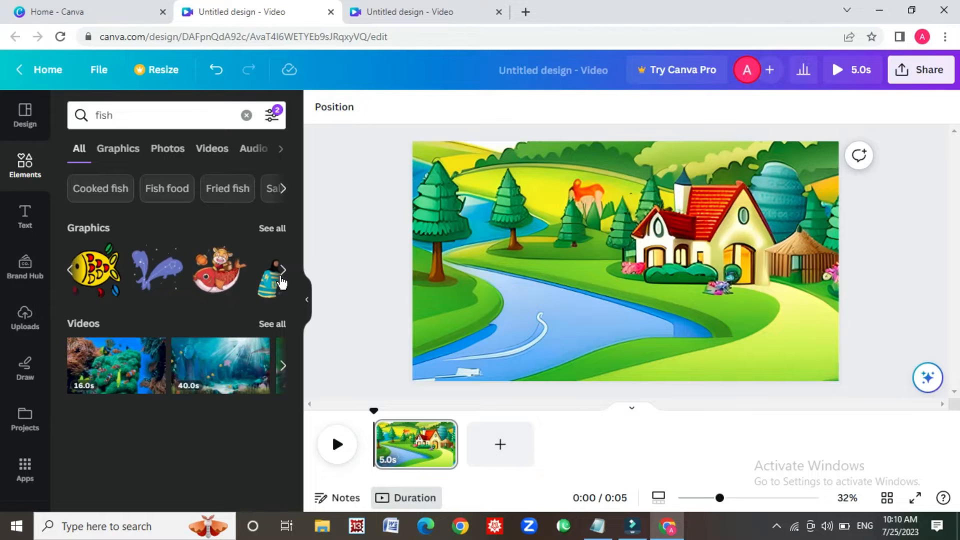
pyautogui.click(282, 273)
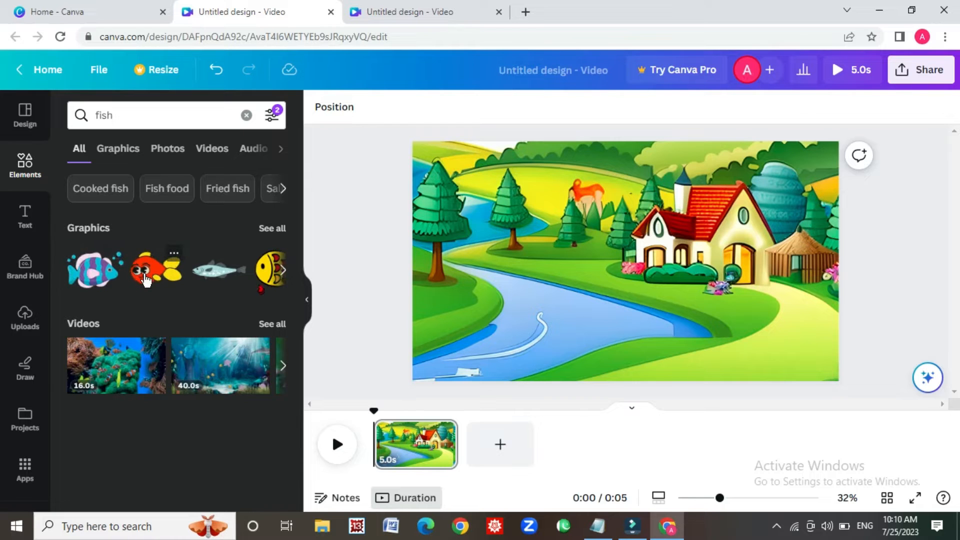
pyautogui.click(146, 280)
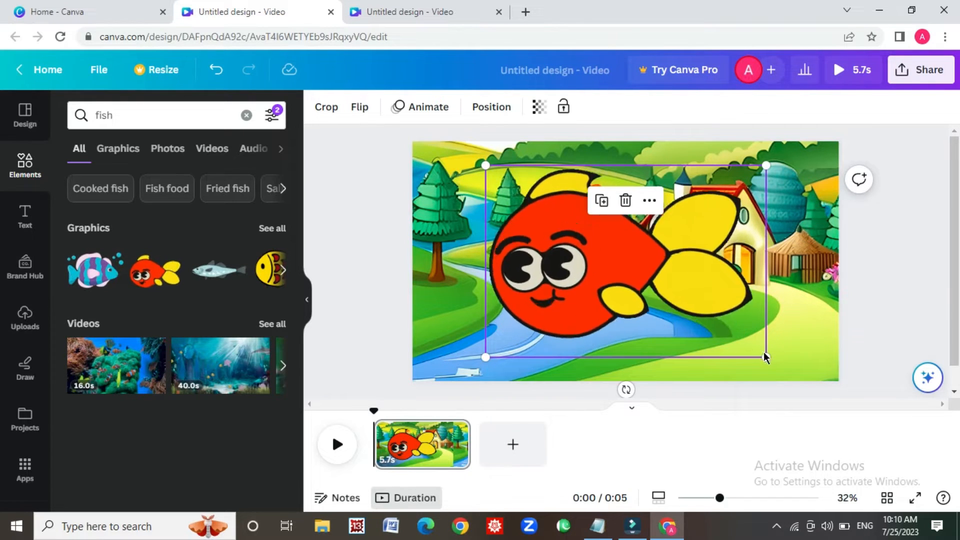
pyautogui.moveTo(764, 352); pyautogui.dragTo(619, 257)
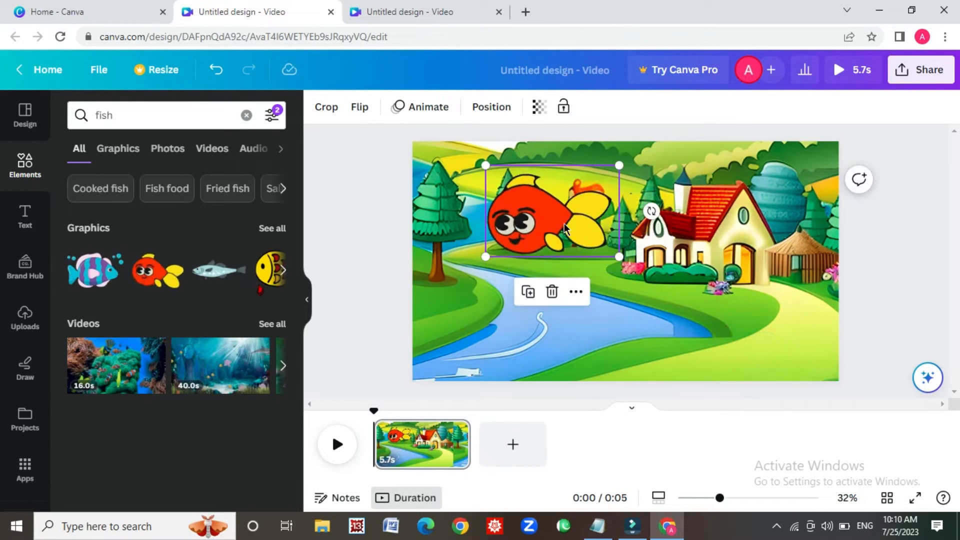
pyautogui.moveTo(564, 223); pyautogui.dragTo(601, 319)
pyautogui.moveTo(659, 355); pyautogui.dragTo(567, 308)
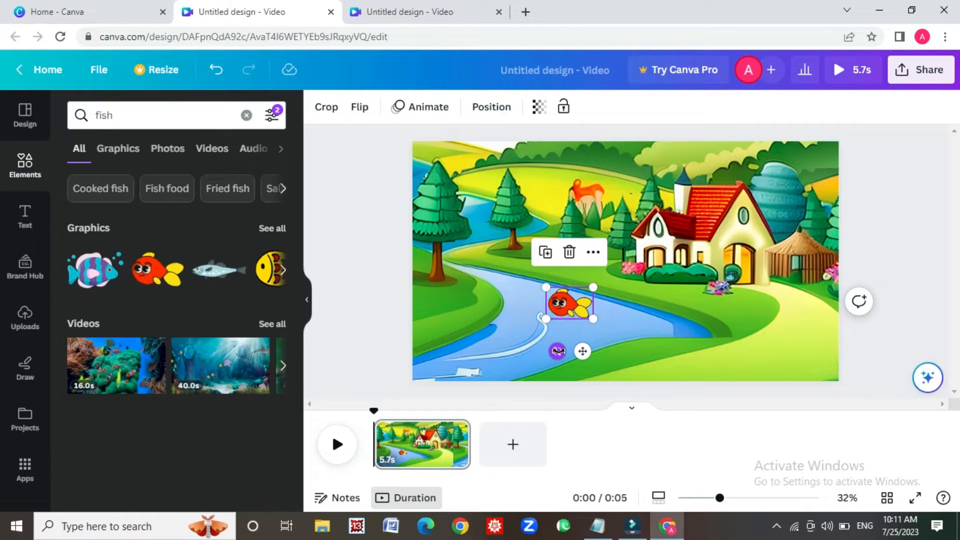
# Flip the fish horizontally, make it slightly smaller near the river's upper bank, and tilt it clockwise to follow the water
pyautogui.click(358, 116)
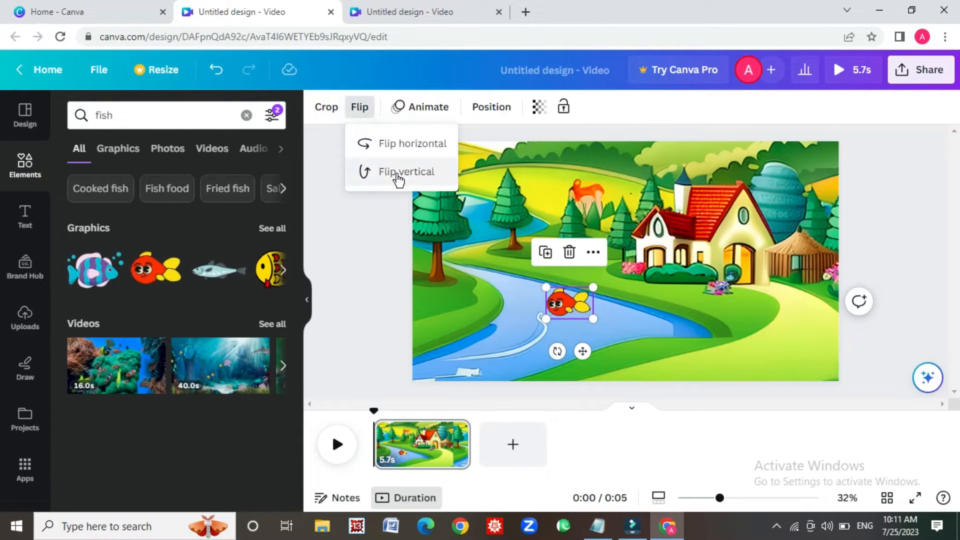
pyautogui.click(398, 143)
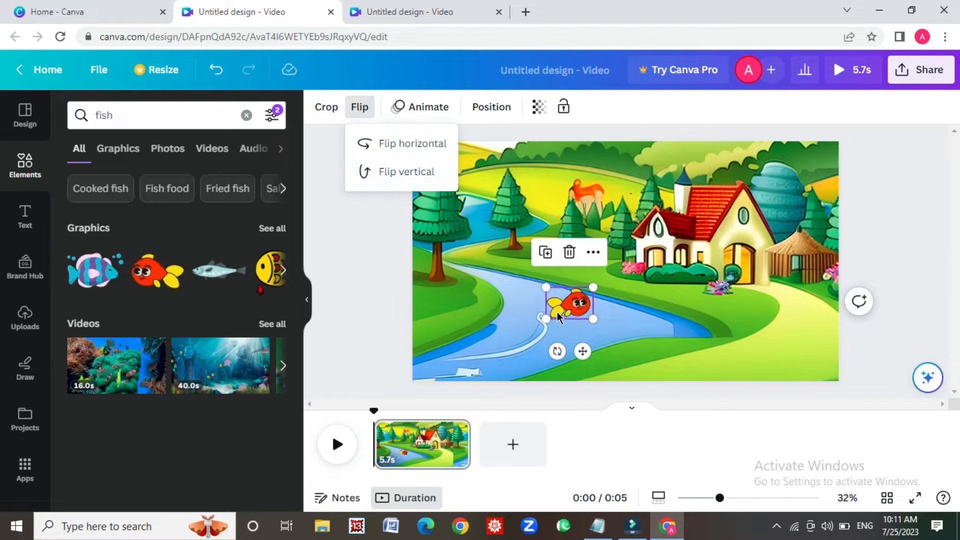
pyautogui.moveTo(559, 308); pyautogui.dragTo(537, 299)
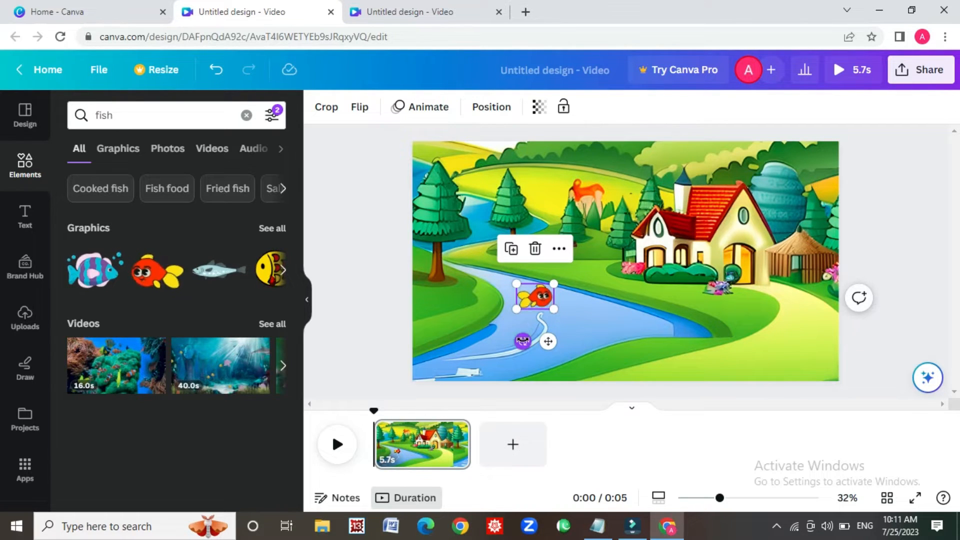
pyautogui.moveTo(522, 341); pyautogui.dragTo(506, 333)
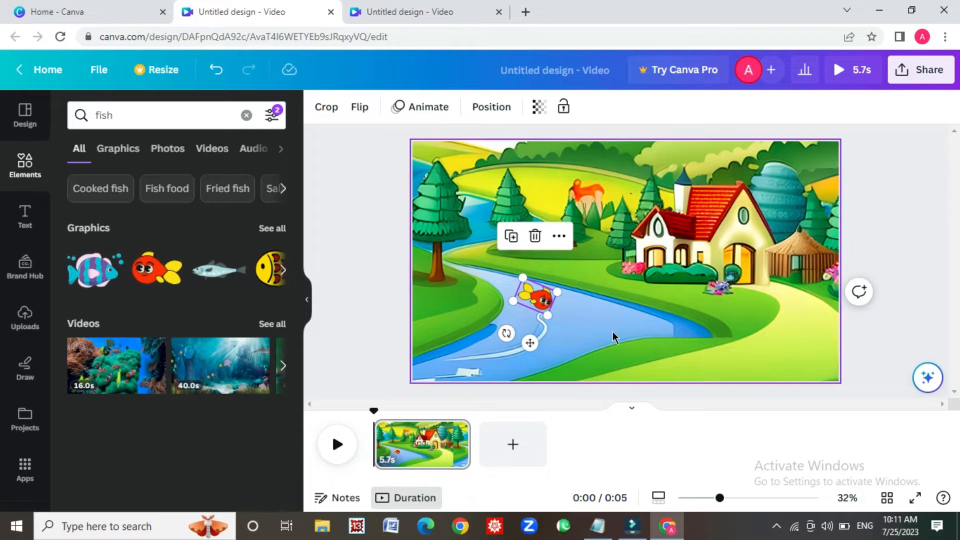
pyautogui.click(662, 371)
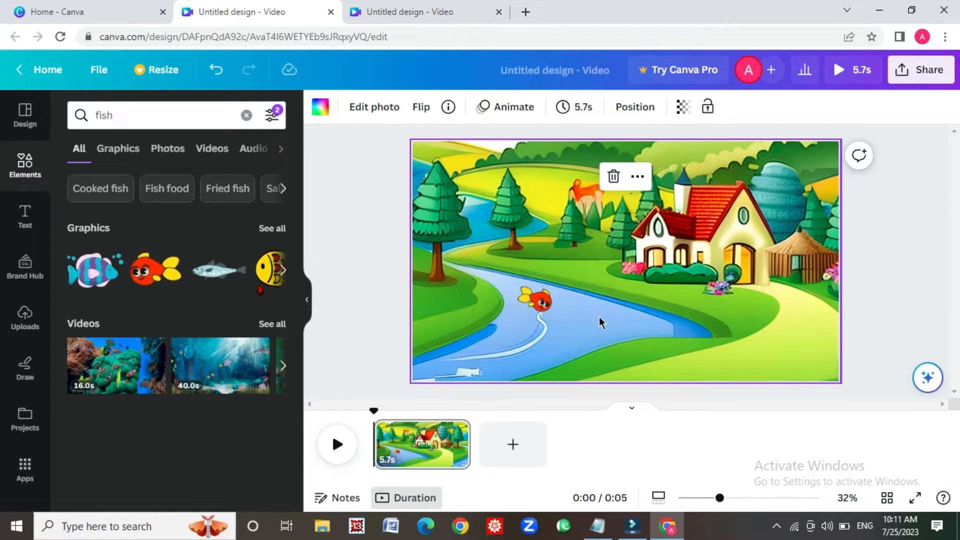
# Clear the term "fish" from the elements search
pyautogui.click(186, 112)
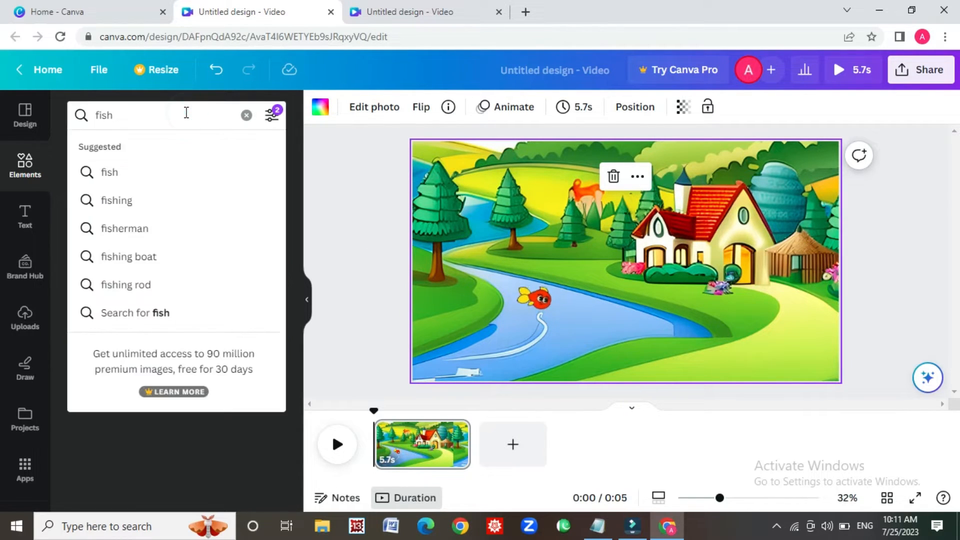
pyautogui.press('BackSpace')
pyautogui.press('BackSpace')
pyautogui.press('BackSpace')
pyautogui.press('BackSpace')
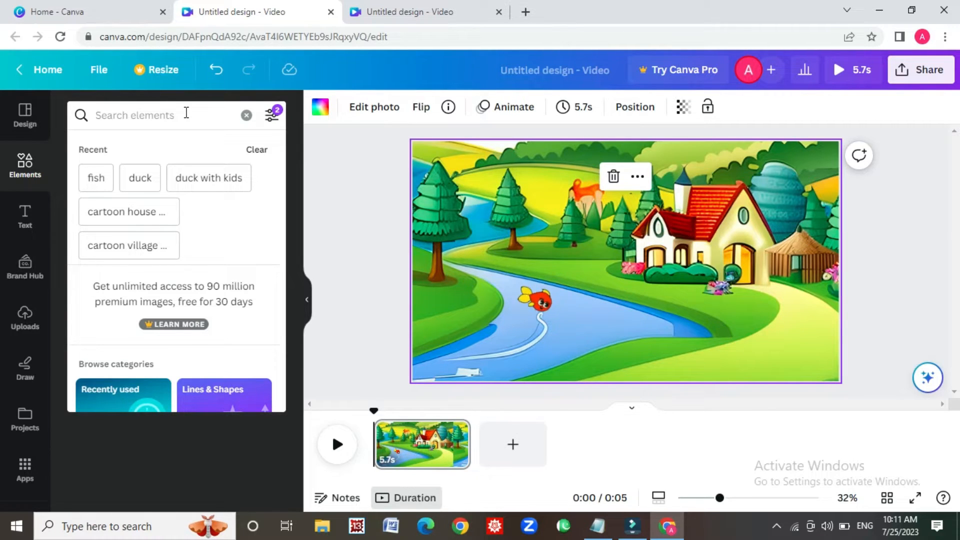
# Duplicate the red fish to make a group of three and arrange the copies close together on the river
pyautogui.click(538, 296)
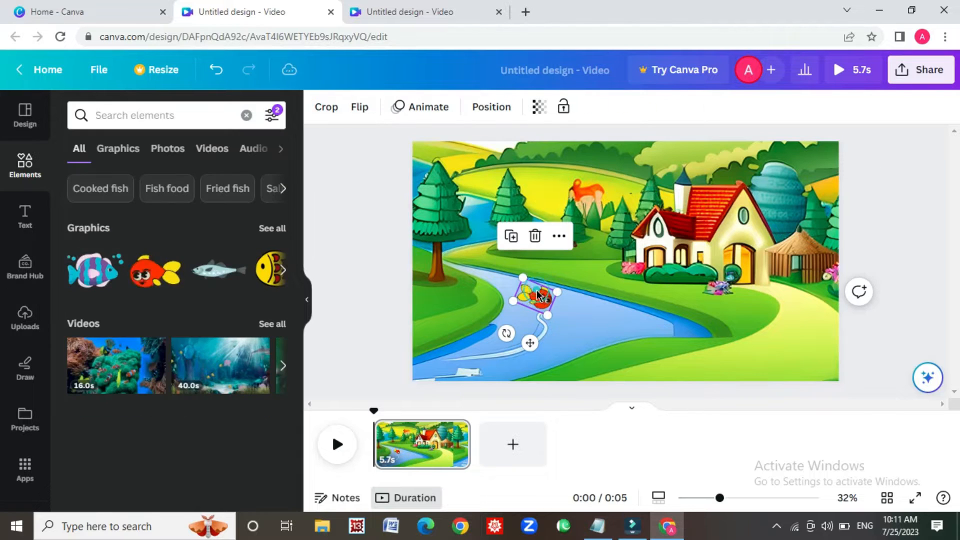
pyautogui.click(512, 239)
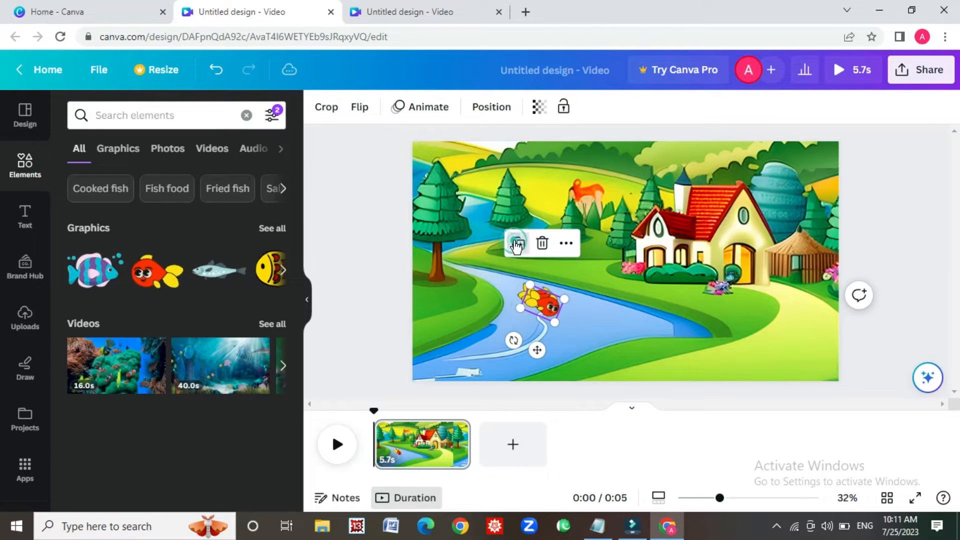
pyautogui.moveTo(542, 299); pyautogui.dragTo(569, 301)
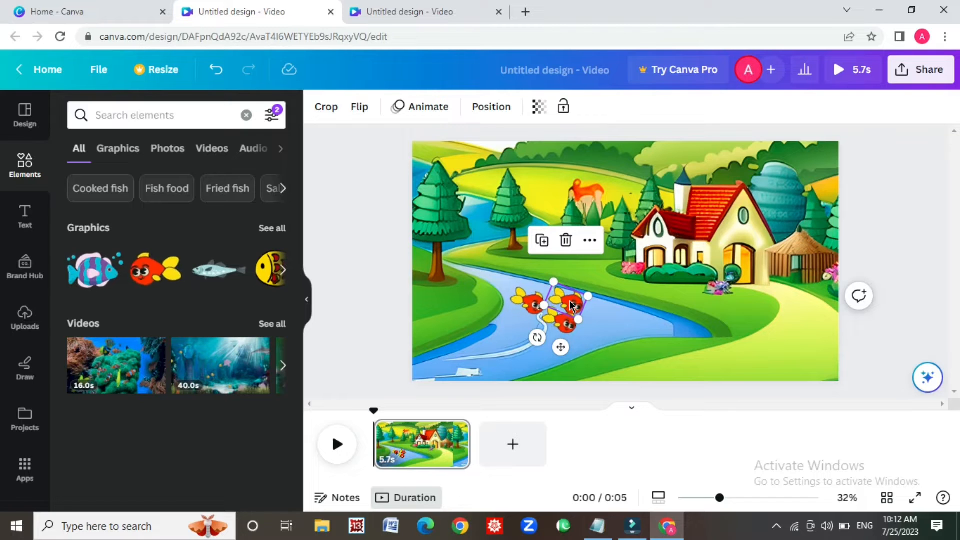
# Search the elements for "flowers"
pyautogui.click(173, 104)
pyautogui.write('flowers')
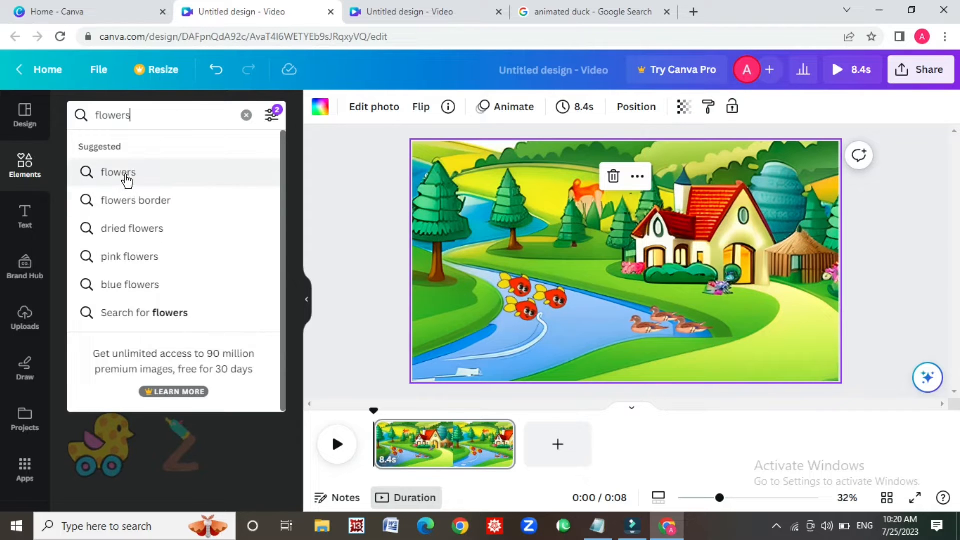
pyautogui.click(122, 172)
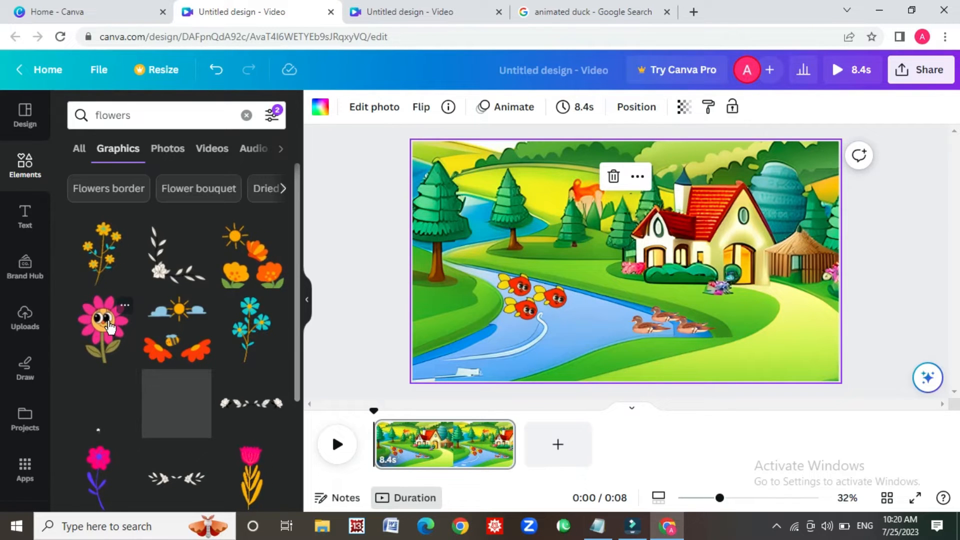
# Place two small copies of the smiling pink flower side by side on the grassy river bank beside the red fish
pyautogui.click(101, 345)
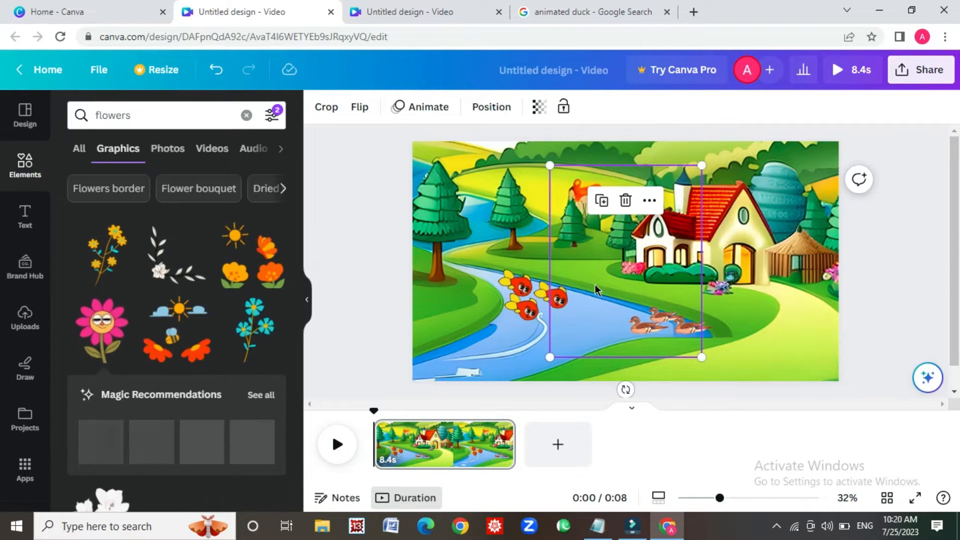
pyautogui.moveTo(596, 286); pyautogui.dragTo(679, 289)
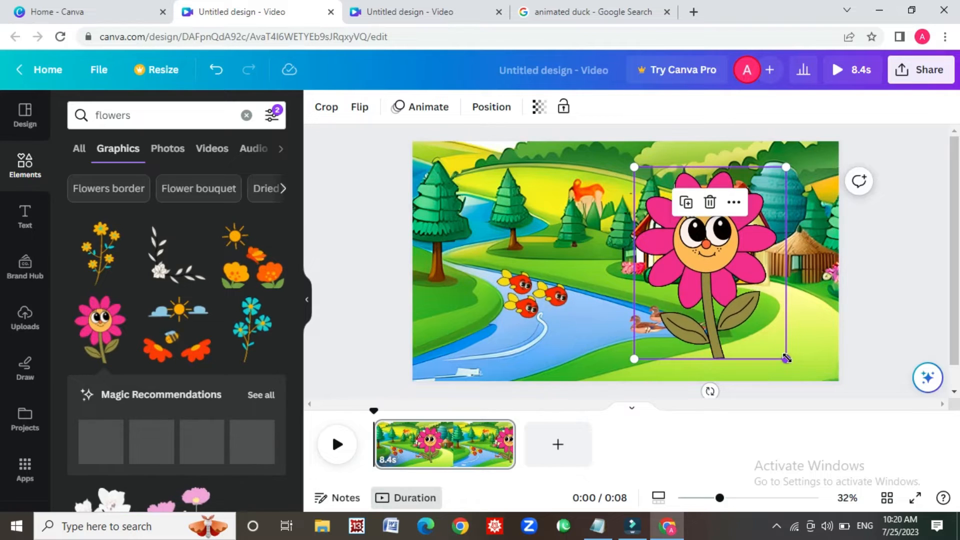
pyautogui.moveTo(786, 359); pyautogui.dragTo(467, 303)
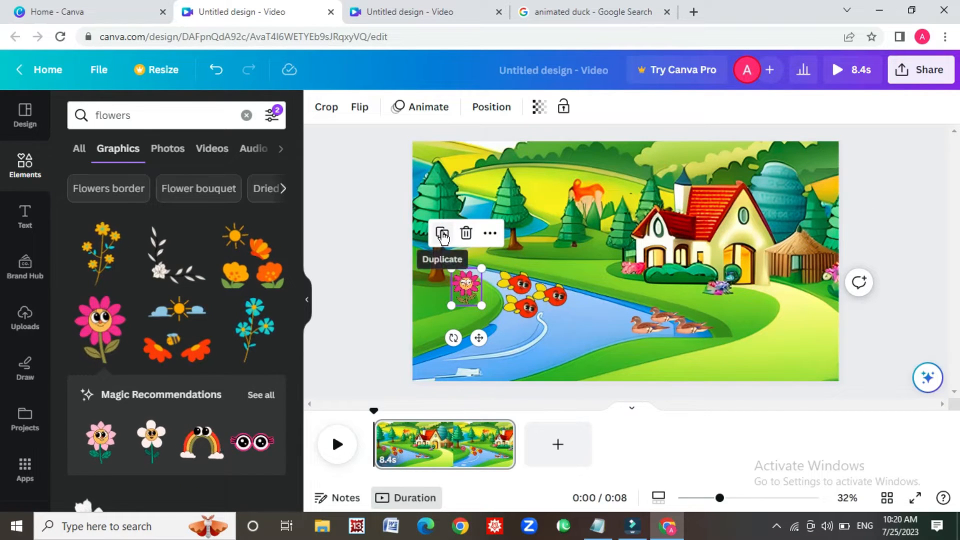
pyautogui.click(442, 233)
pyautogui.moveTo(472, 292); pyautogui.dragTo(447, 297)
pyautogui.click(489, 325)
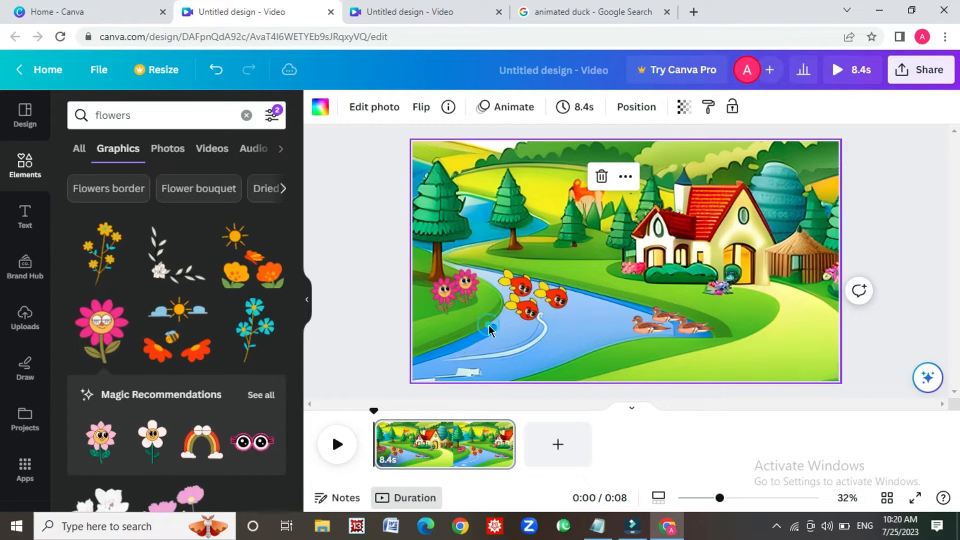
# Replace the elements search term with "house" and run the search
pyautogui.click(197, 118)
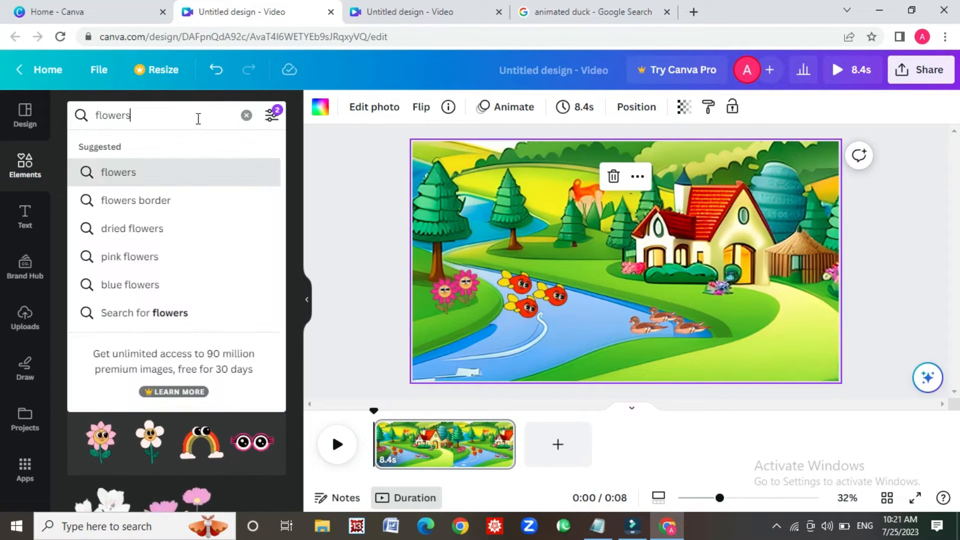
pyautogui.press('BackSpace')
pyautogui.press('BackSpace')
pyautogui.press('BackSpace')
pyautogui.press('BackSpace')
pyautogui.press('BackSpace')
pyautogui.press('BackSpace')
pyautogui.press('BackSpace')
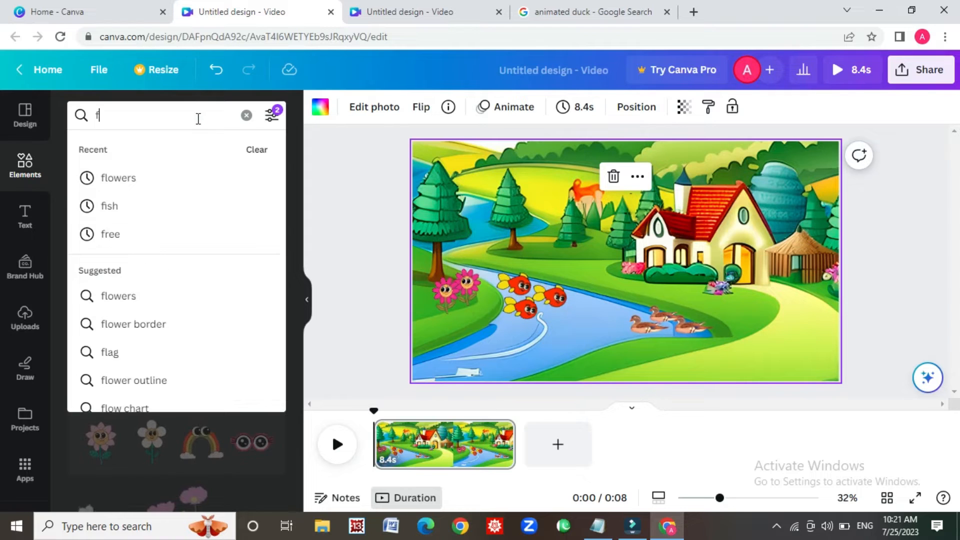
pyautogui.write('house')
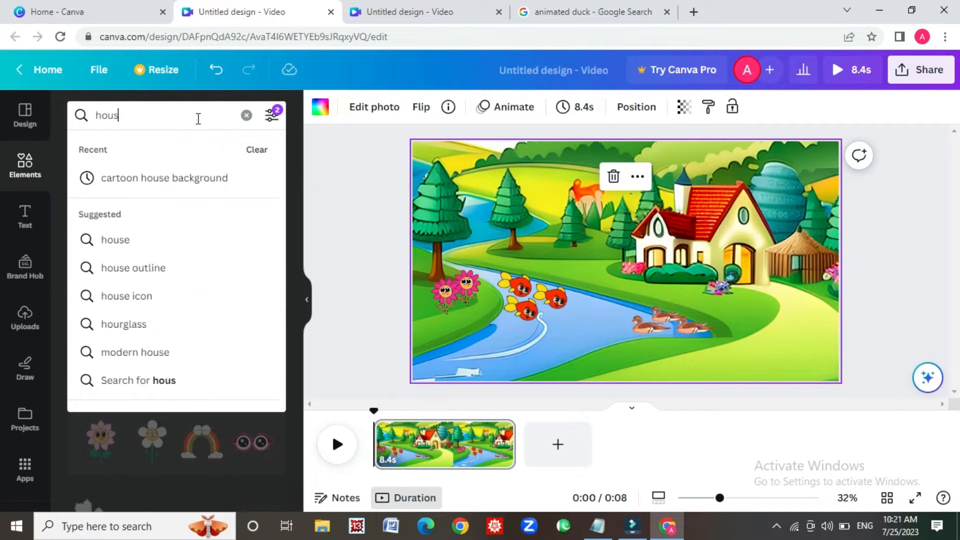
pyautogui.click(111, 240)
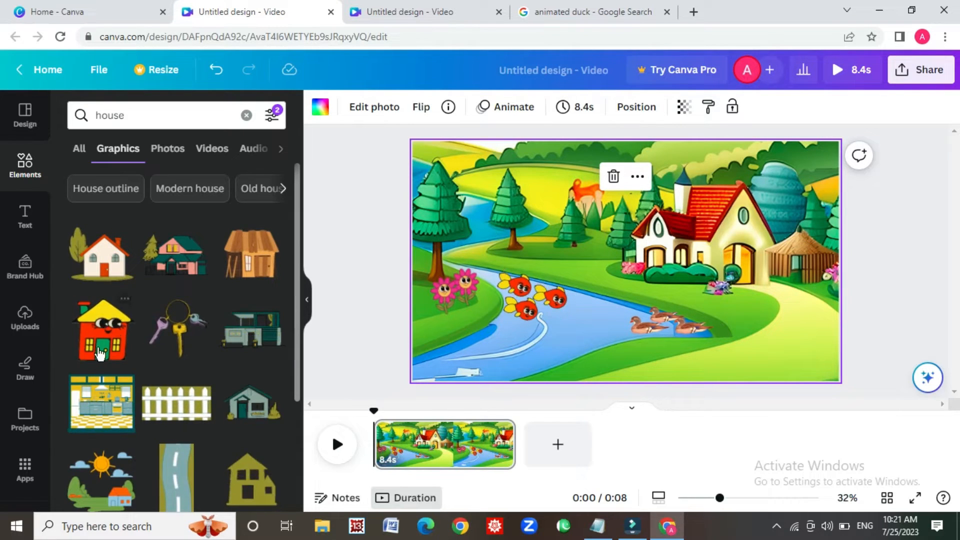
# Add the animated red house with the yellow roof, shrink it and place it between the trees above the fish
pyautogui.click(103, 353)
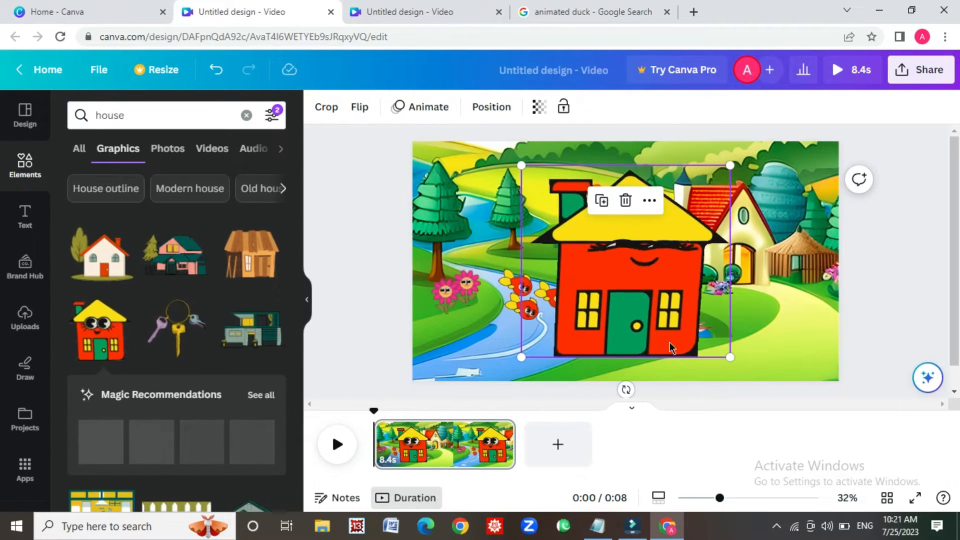
pyautogui.moveTo(735, 356); pyautogui.dragTo(596, 234)
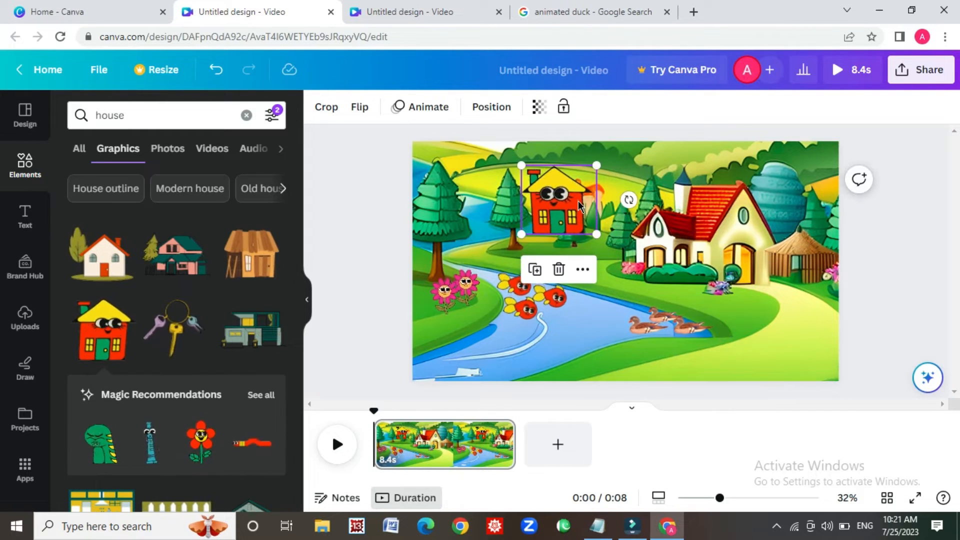
pyautogui.moveTo(555, 205); pyautogui.dragTo(546, 233)
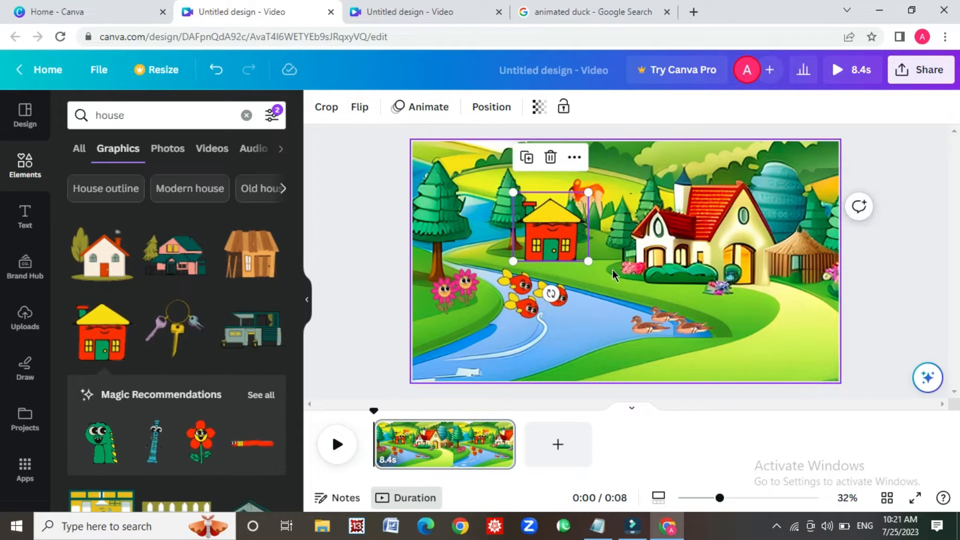
pyautogui.click(827, 350)
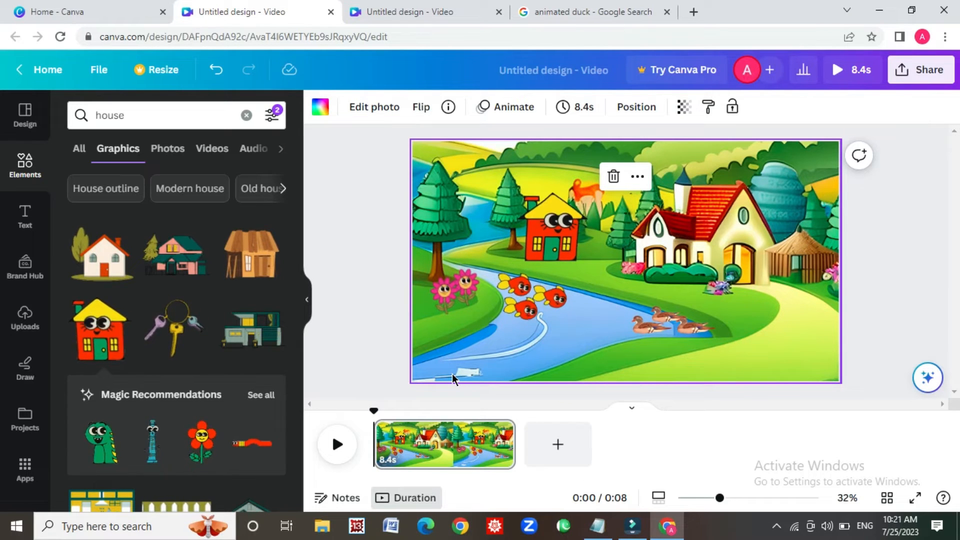
# Add the animated blue bird from the magic recommendations, shrink it and place it on the grass beside the ducks
pyautogui.click(176, 114)
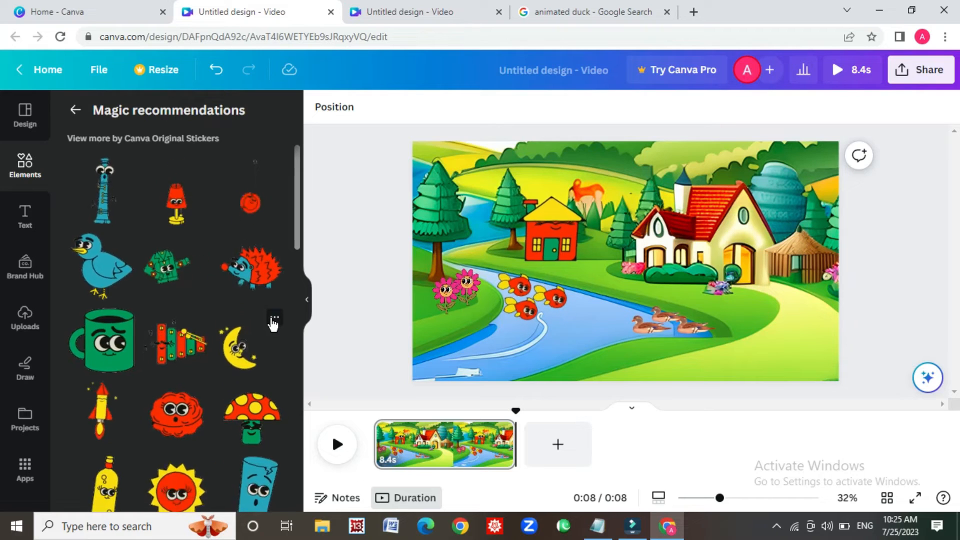
pyautogui.click(97, 263)
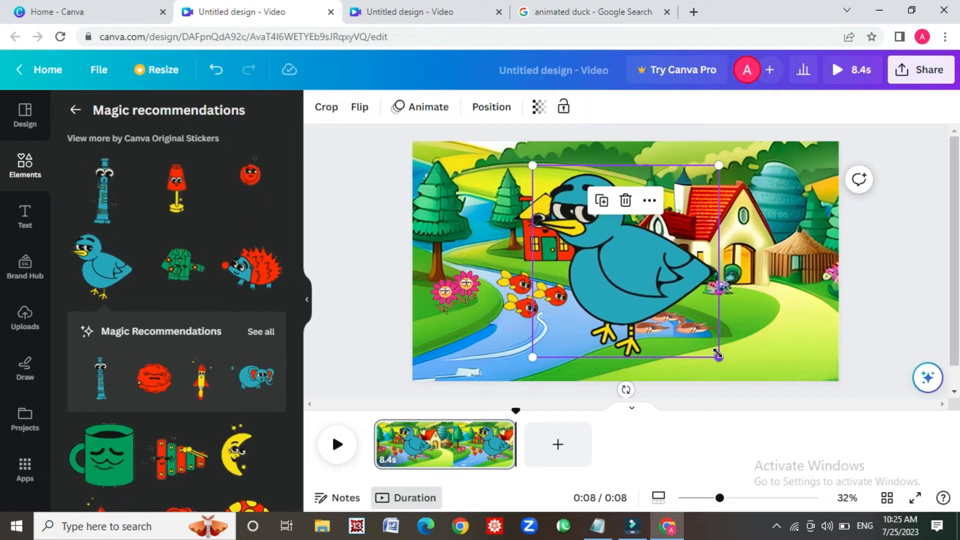
pyautogui.moveTo(718, 357)
pyautogui.mouseDown()
pyautogui.moveTo(591, 256)
pyautogui.moveTo(731, 346)
pyautogui.mouseUp()
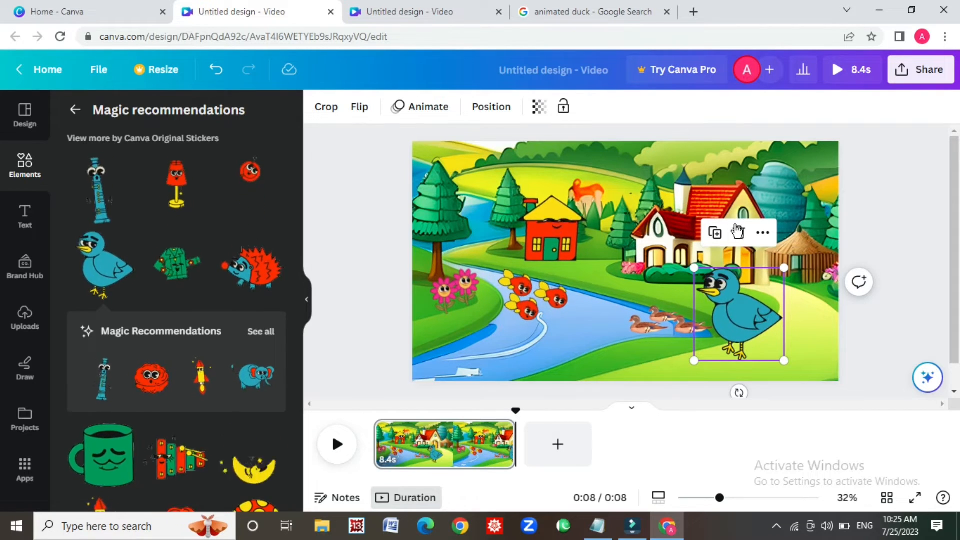
# Duplicate the blue bird and shrink the copies into chicks around a larger parent bird on the grass
pyautogui.click(716, 234)
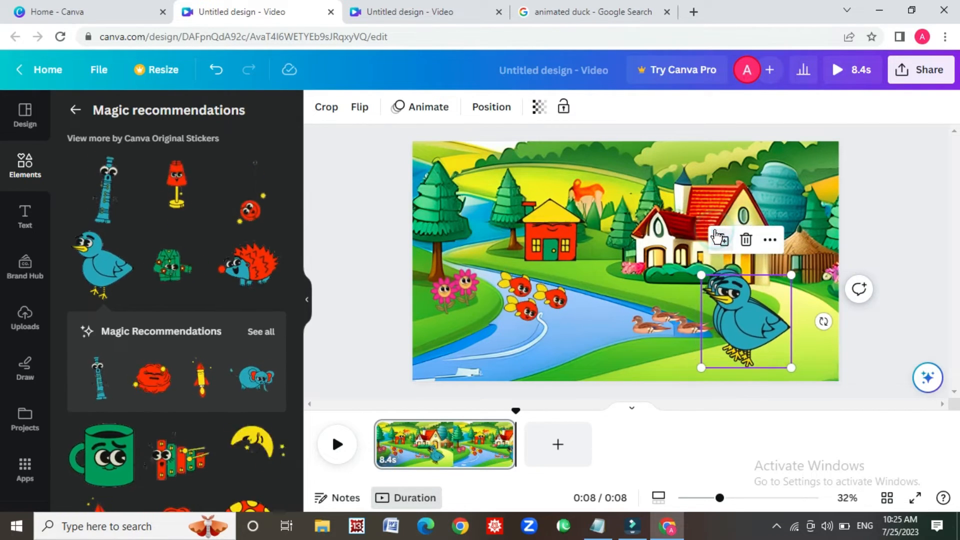
pyautogui.moveTo(714, 295); pyautogui.dragTo(804, 328)
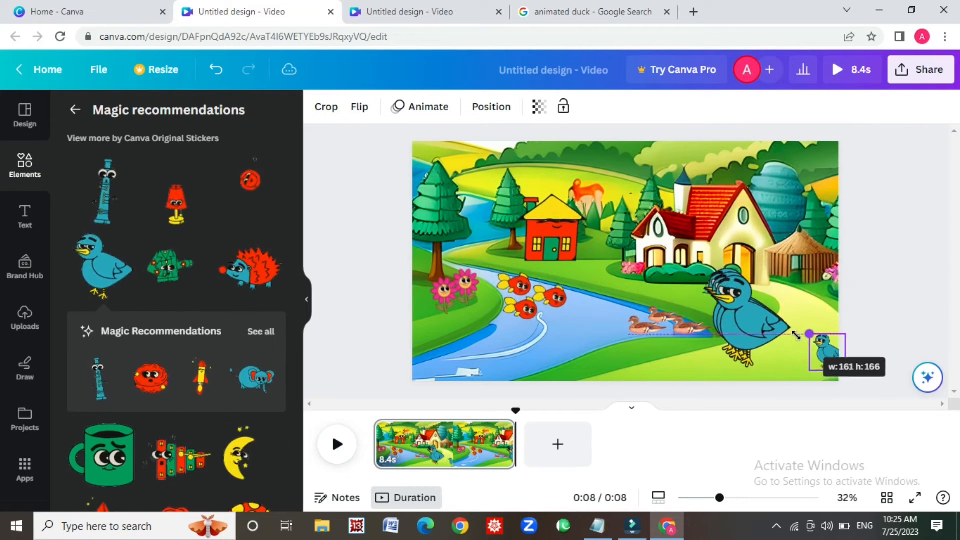
pyautogui.click(751, 314)
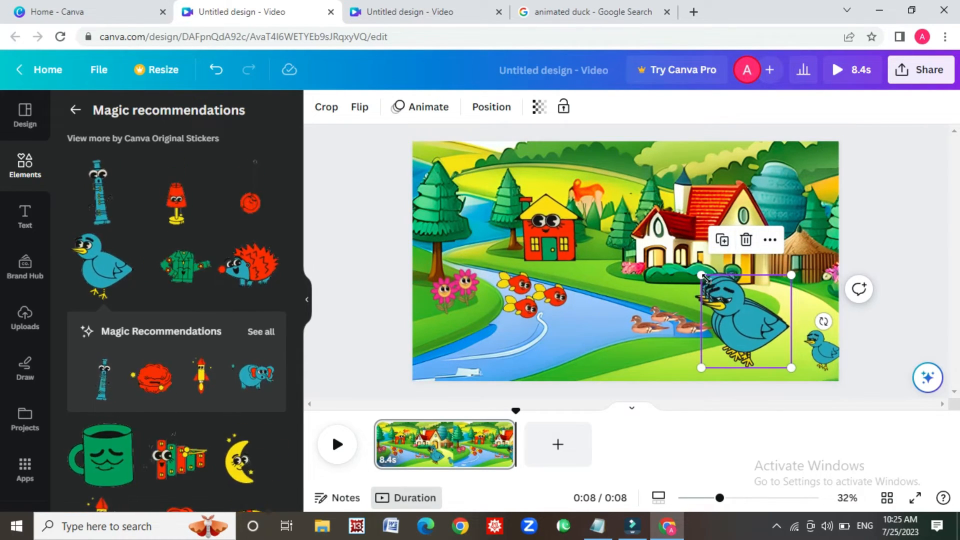
pyautogui.moveTo(705, 273); pyautogui.dragTo(815, 358)
pyautogui.click(822, 345)
pyautogui.click(741, 310)
pyautogui.moveTo(700, 271); pyautogui.dragTo(778, 313)
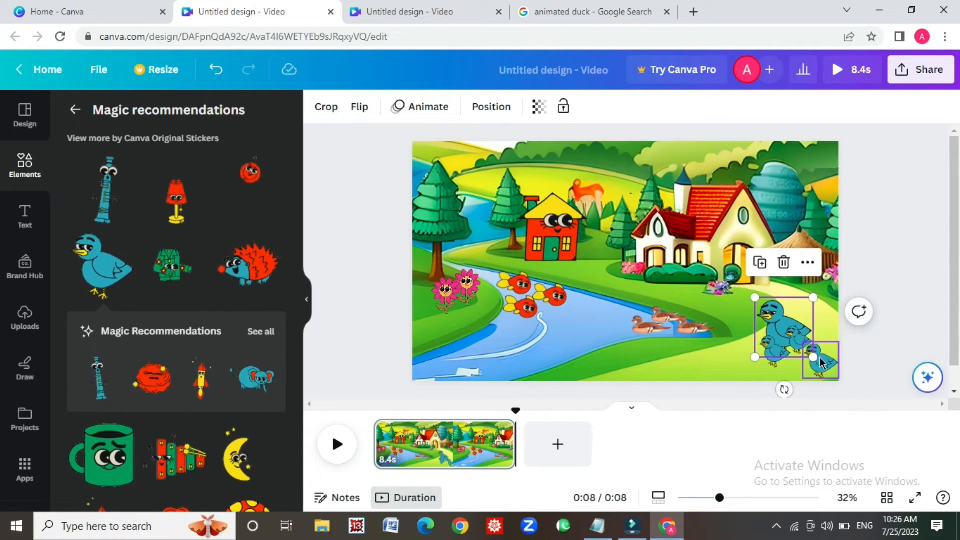
# Make the chicks much smaller and arrange four of them in two rows behind the parent bird
pyautogui.moveTo(821, 364)
pyautogui.mouseDown()
pyautogui.moveTo(824, 346)
pyautogui.moveTo(815, 360)
pyautogui.moveTo(792, 342)
pyautogui.moveTo(755, 359)
pyautogui.moveTo(800, 360)
pyautogui.moveTo(812, 370)
pyautogui.mouseUp()
pyautogui.click(804, 360)
pyautogui.click(817, 344)
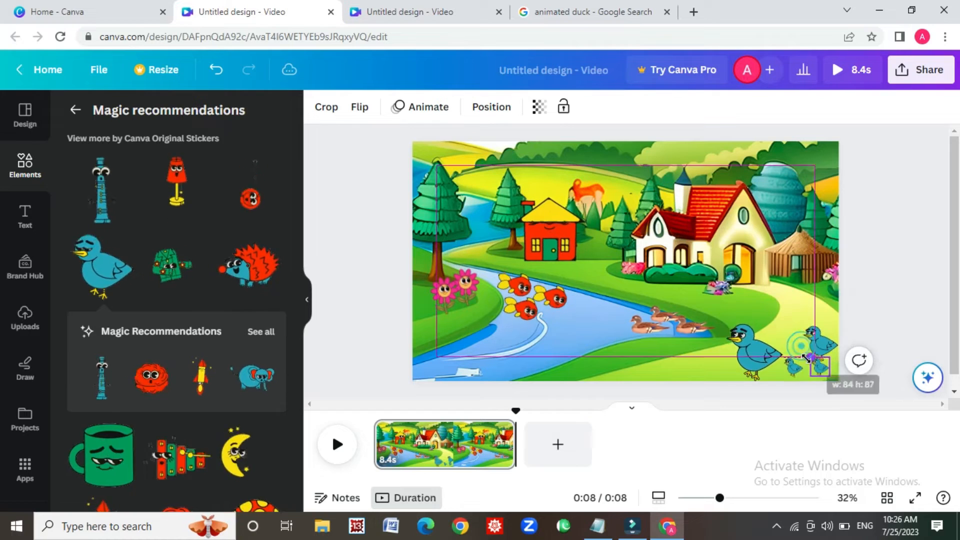
pyautogui.moveTo(804, 324); pyautogui.dragTo(802, 368)
pyautogui.click(822, 369)
pyautogui.click(799, 368)
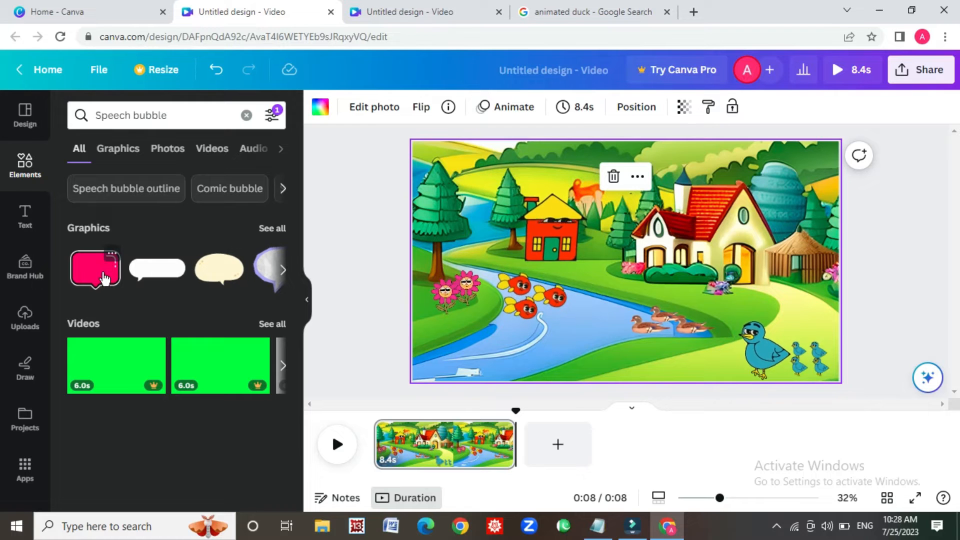
# Add the cream oval speech bubble with orange stars, shrink it and place it above the blue parent bird
pyautogui.click(216, 274)
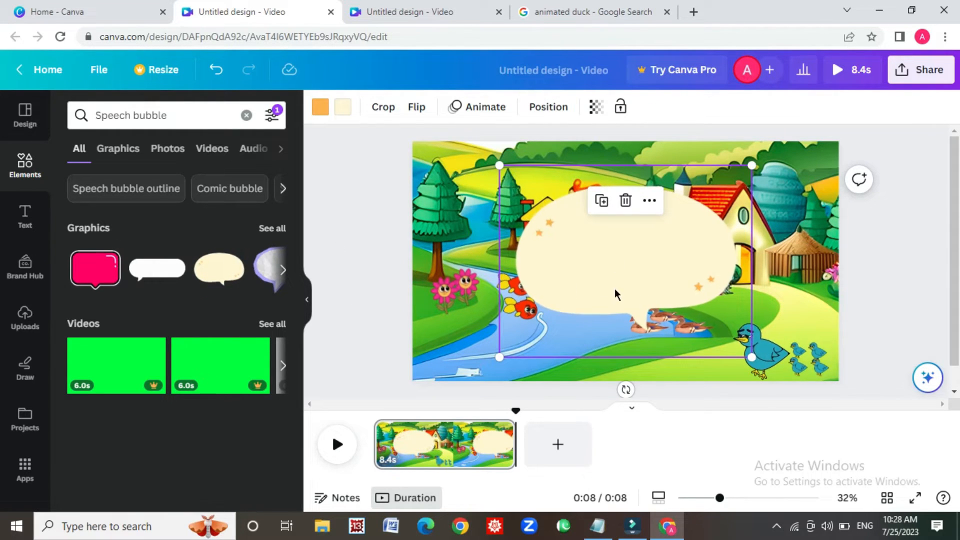
pyautogui.moveTo(615, 293); pyautogui.dragTo(679, 276)
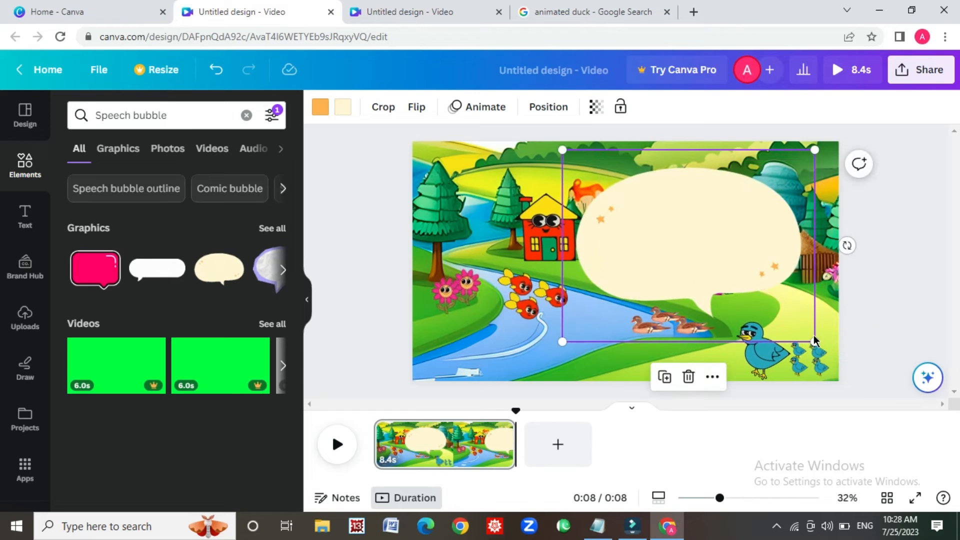
pyautogui.moveTo(814, 341); pyautogui.dragTo(716, 267)
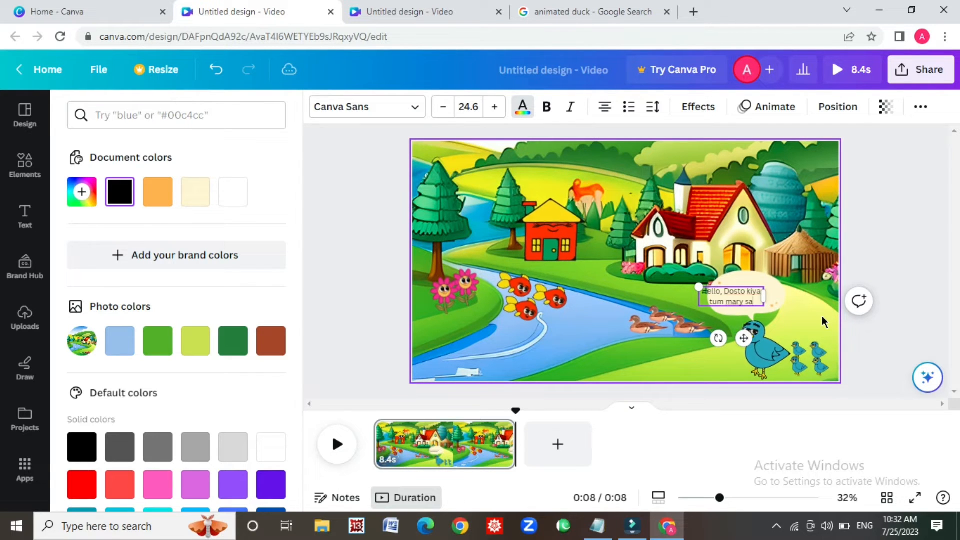
# Complete the dialogue text as "Hello, Dosto kiya tum mary sath dosti kro gy?" and centre it on the speech bubble
pyautogui.write('th dosti')
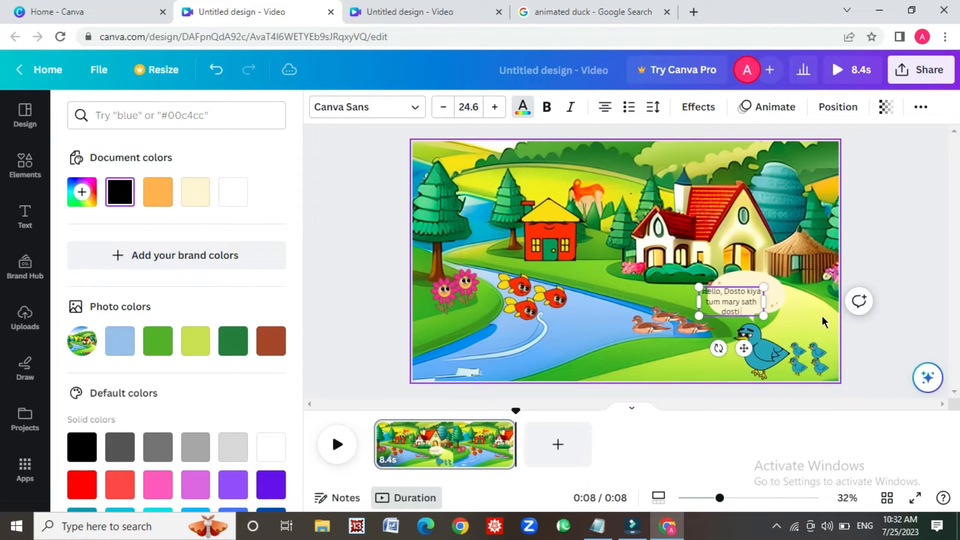
pyautogui.write(' kro gy')
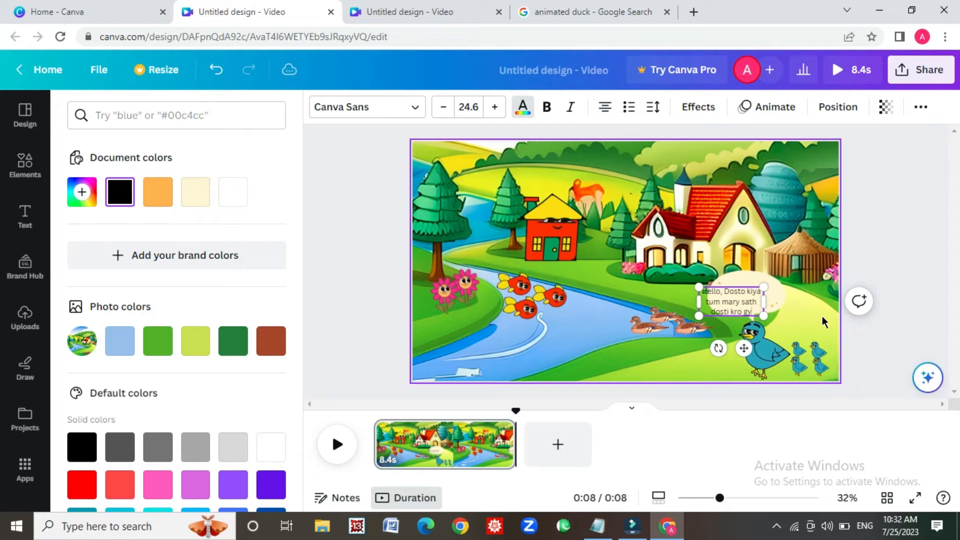
pyautogui.write('?')
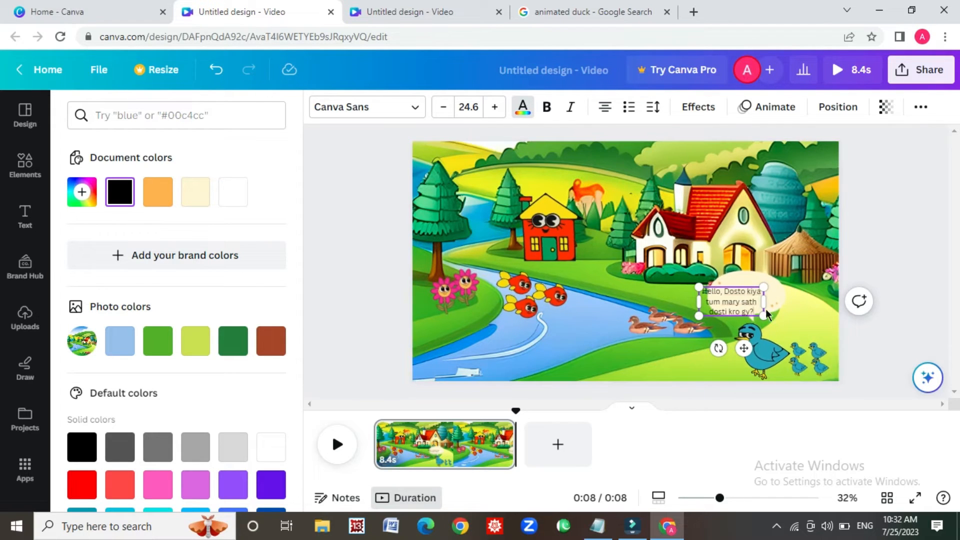
pyautogui.moveTo(744, 349); pyautogui.dragTo(757, 339)
# Change the font of the dialogue text to Bukhari Script
pyautogui.click(414, 110)
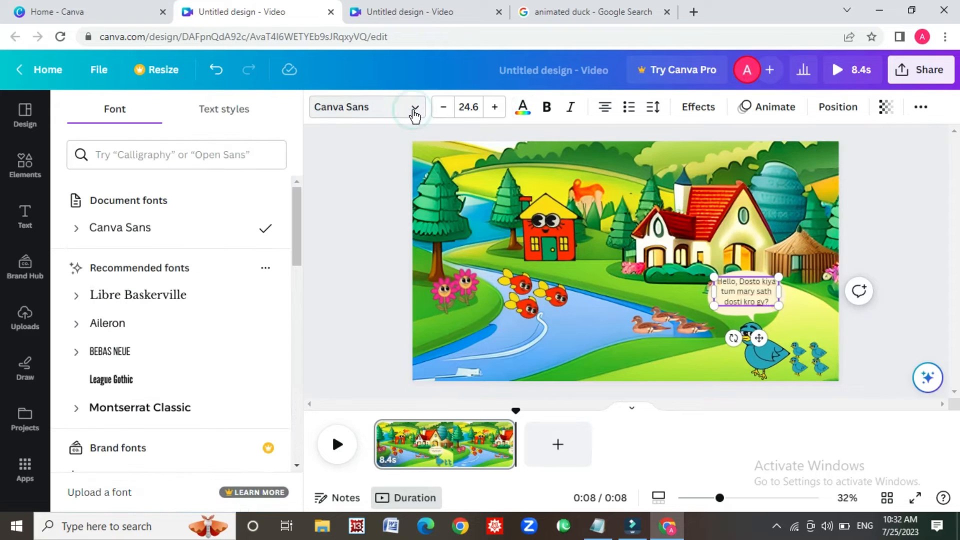
pyautogui.click(415, 111)
pyautogui.click(415, 111)
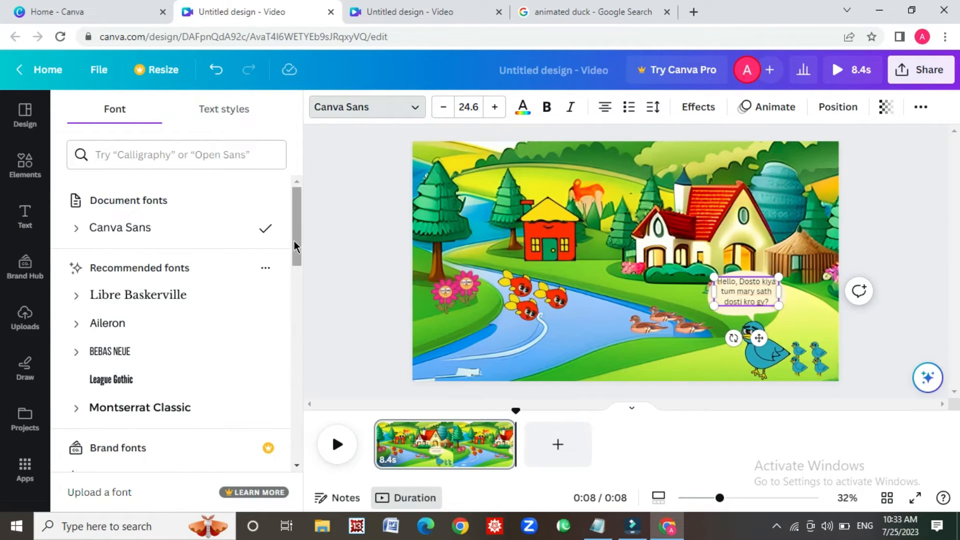
pyautogui.moveTo(296, 245); pyautogui.dragTo(306, 416)
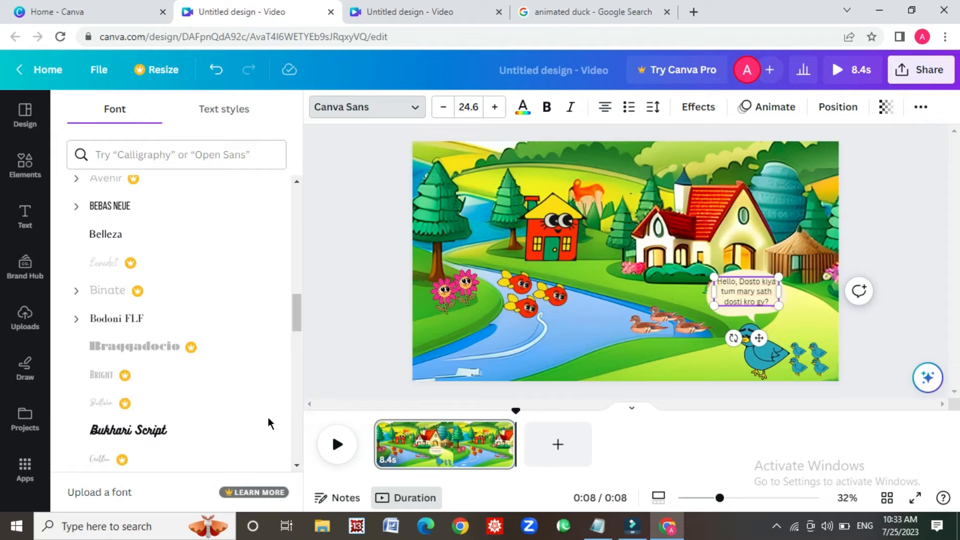
pyautogui.click(149, 433)
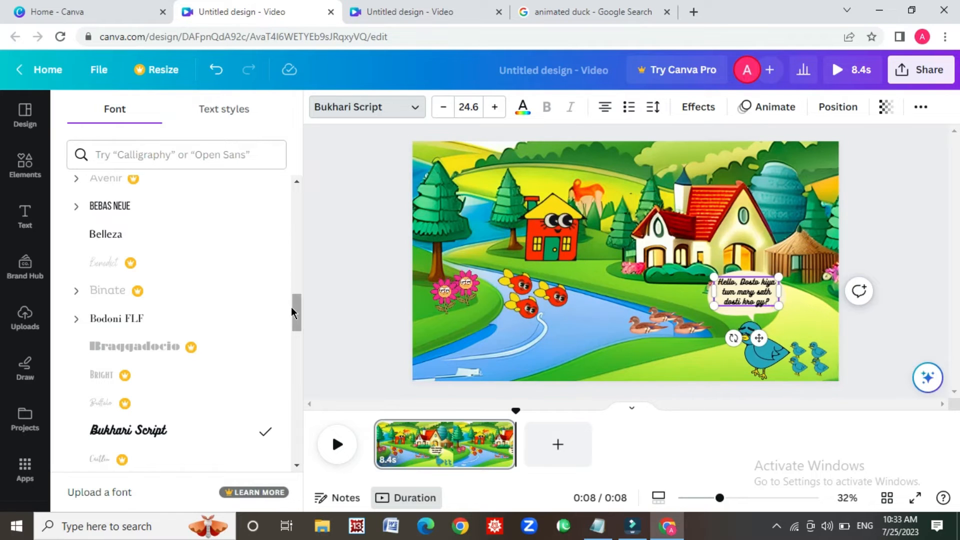
pyautogui.moveTo(296, 313); pyautogui.dragTo(295, 218)
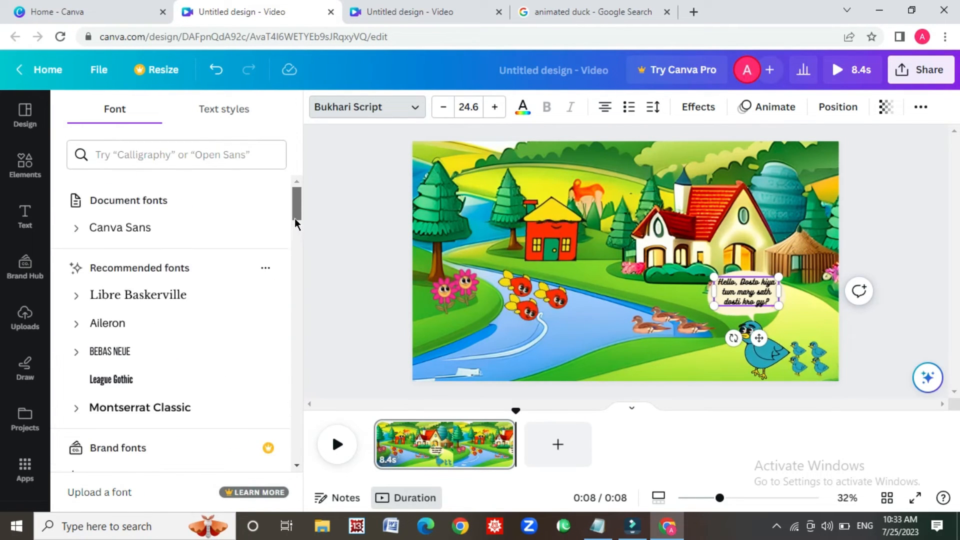
pyautogui.click(587, 317)
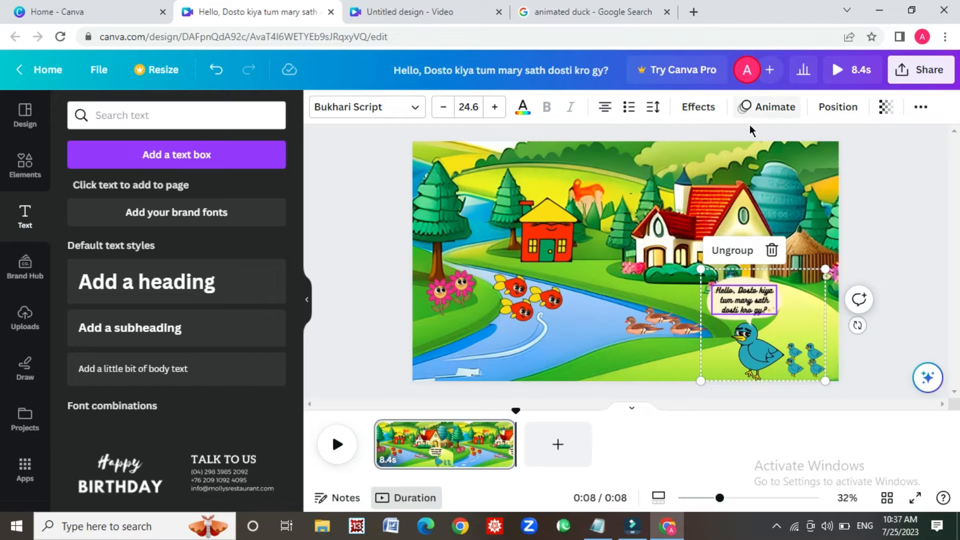
# Create a custom animation moving the grouped bird, chicks and speech bubble across the grass towards the river, using the Steady movement style
pyautogui.click(750, 109)
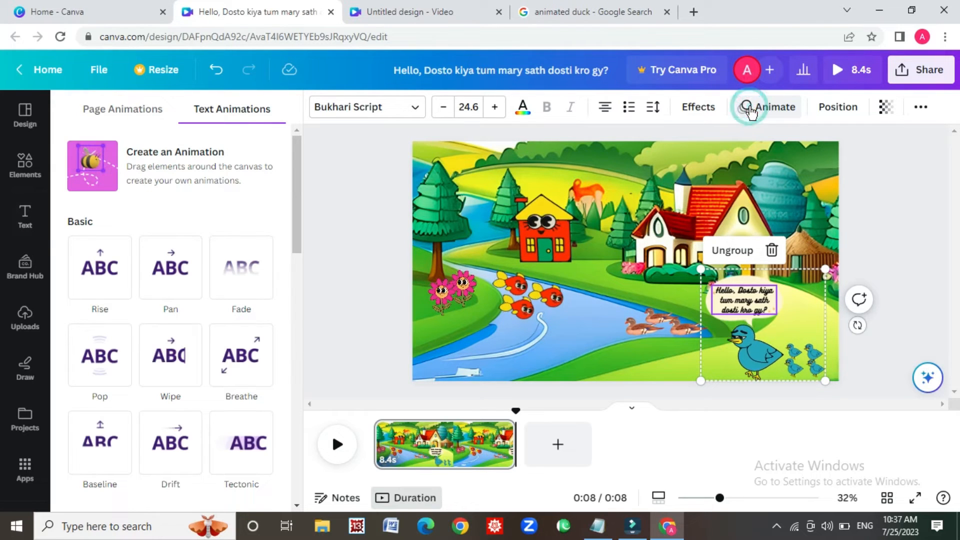
pyautogui.click(190, 167)
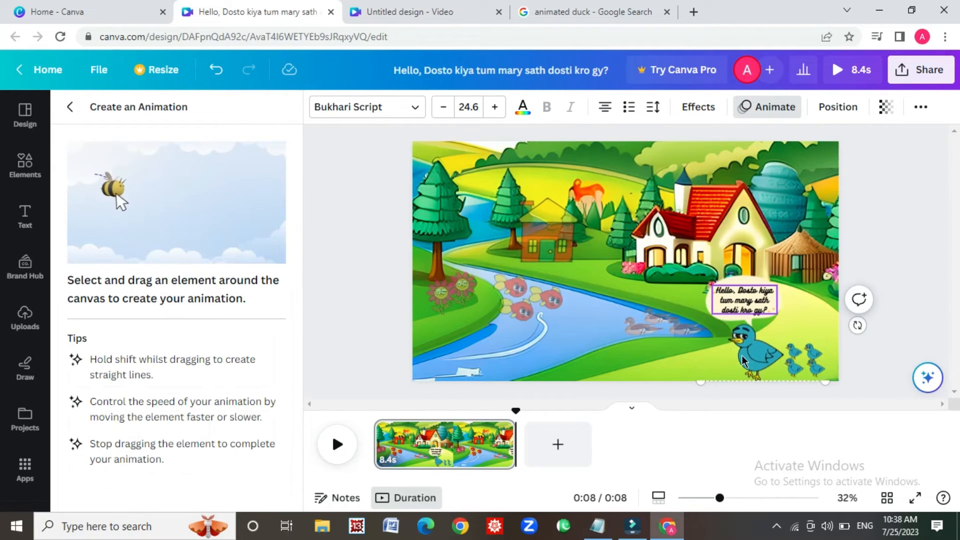
pyautogui.moveTo(739, 359)
pyautogui.mouseDown()
pyautogui.moveTo(728, 362)
pyautogui.moveTo(761, 359)
pyautogui.moveTo(596, 365)
pyautogui.mouseUp()
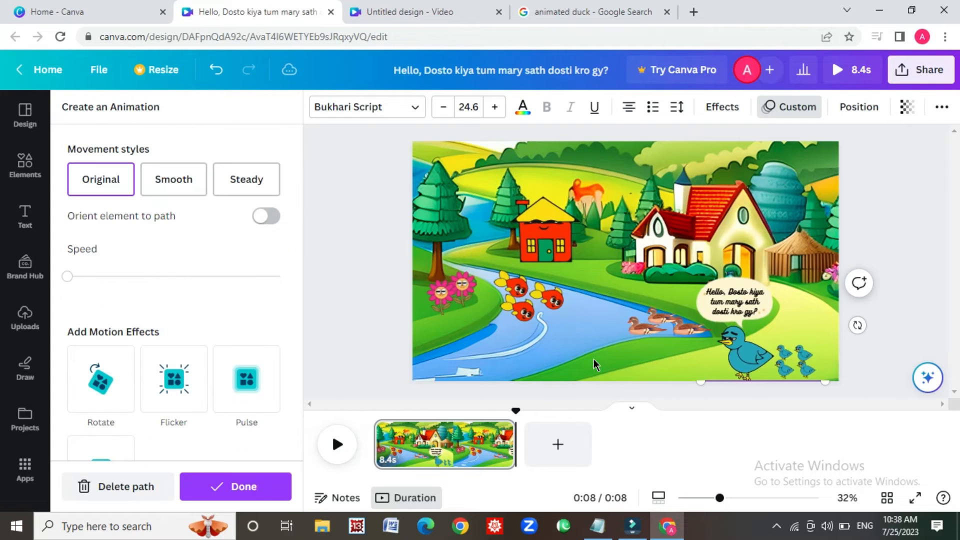
pyautogui.click(173, 179)
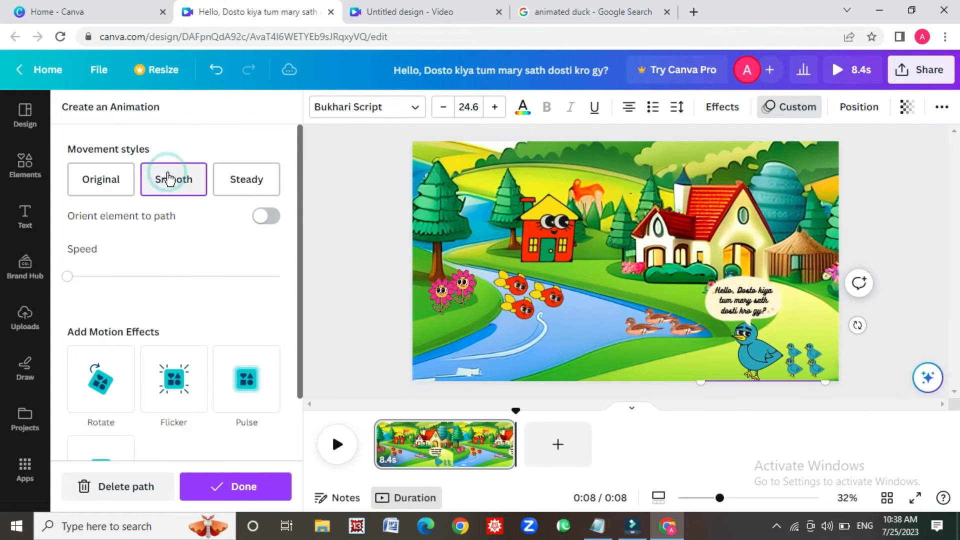
pyautogui.click(251, 178)
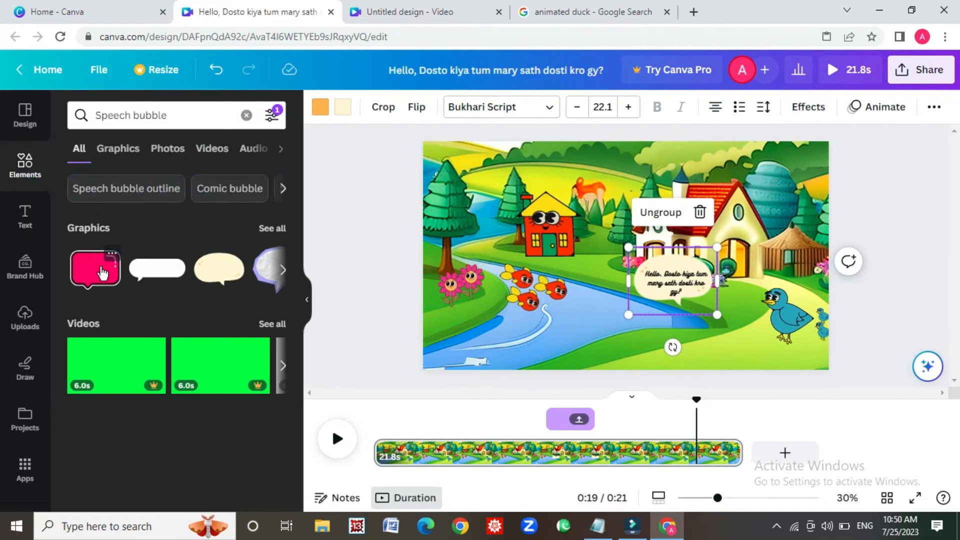
# Add the pink rectangular speech bubble, shrink it and place it just above the orange fish below the red house
pyautogui.click(95, 269)
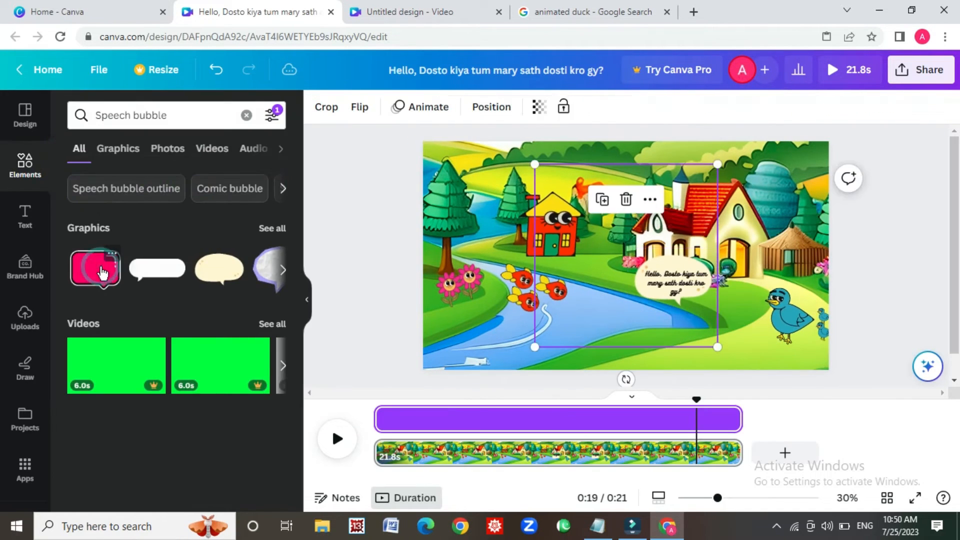
pyautogui.moveTo(718, 346); pyautogui.dragTo(568, 272)
pyautogui.moveTo(617, 297); pyautogui.dragTo(526, 253)
pyautogui.moveTo(571, 231); pyautogui.dragTo(560, 262)
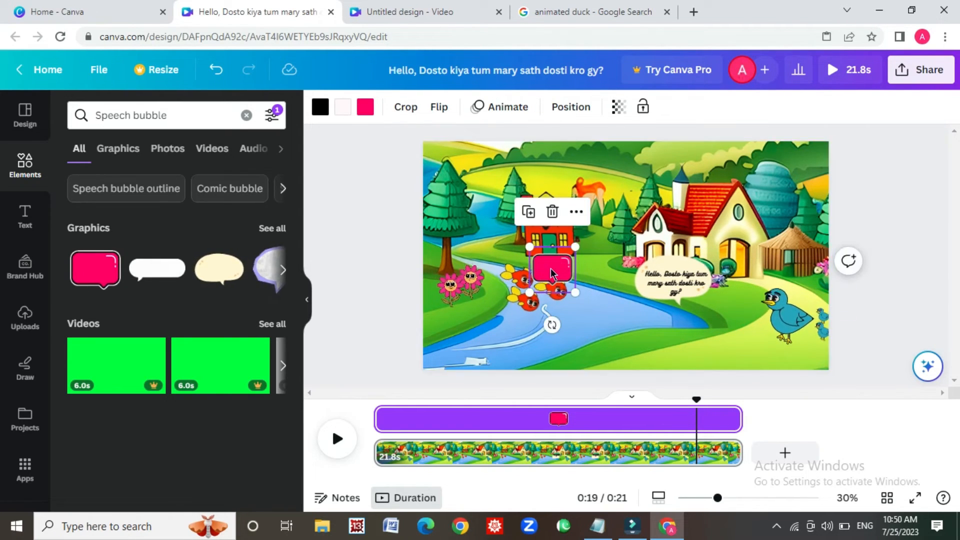
# Add a text box containing the reply "kio nhi hum akhthy khala kry gy"
pyautogui.click(25, 216)
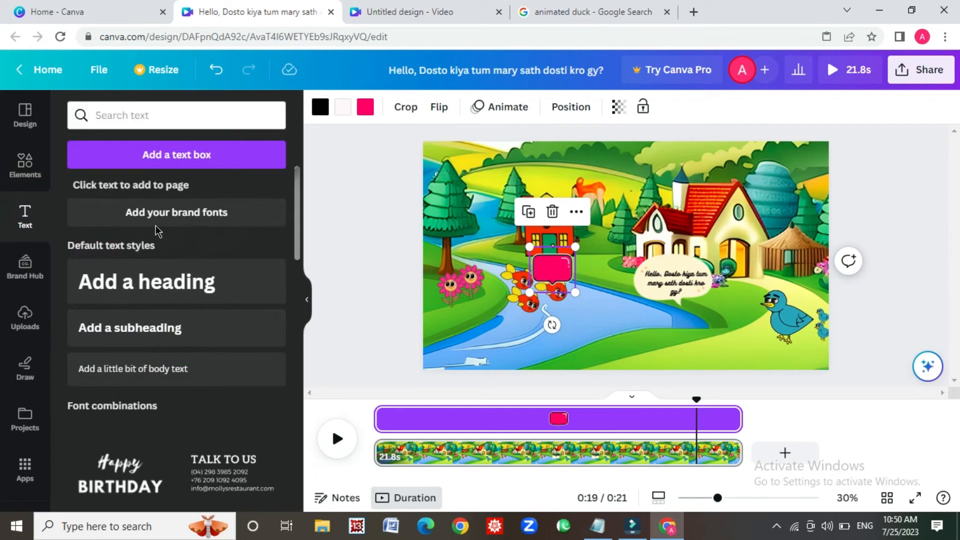
pyautogui.click(175, 156)
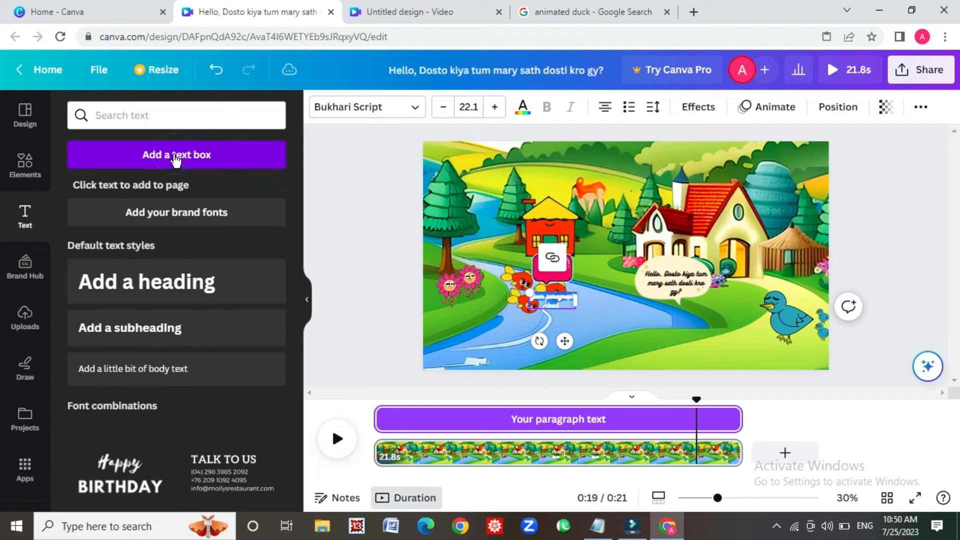
pyautogui.click(558, 310)
pyautogui.press('BackSpace')
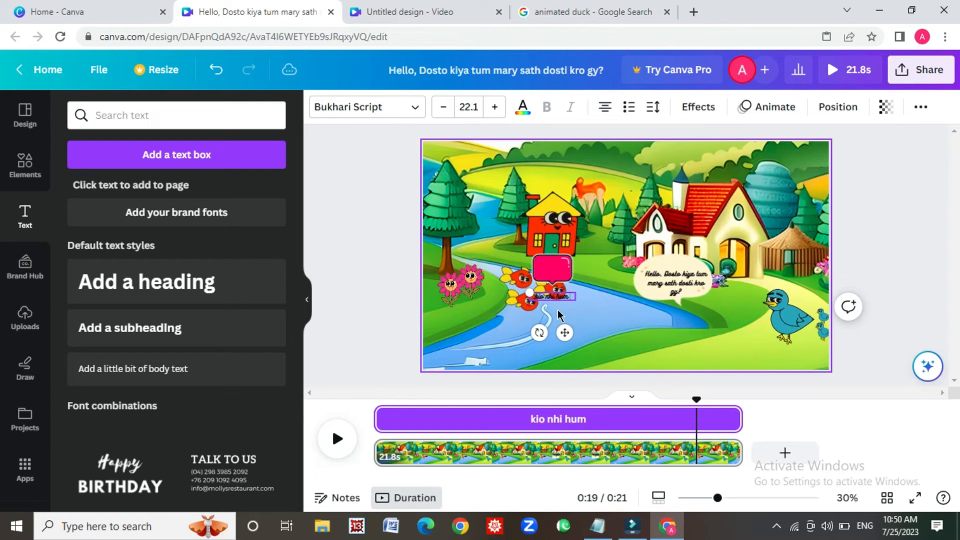
pyautogui.write('kio nhi hum akhthy khala kry gy')
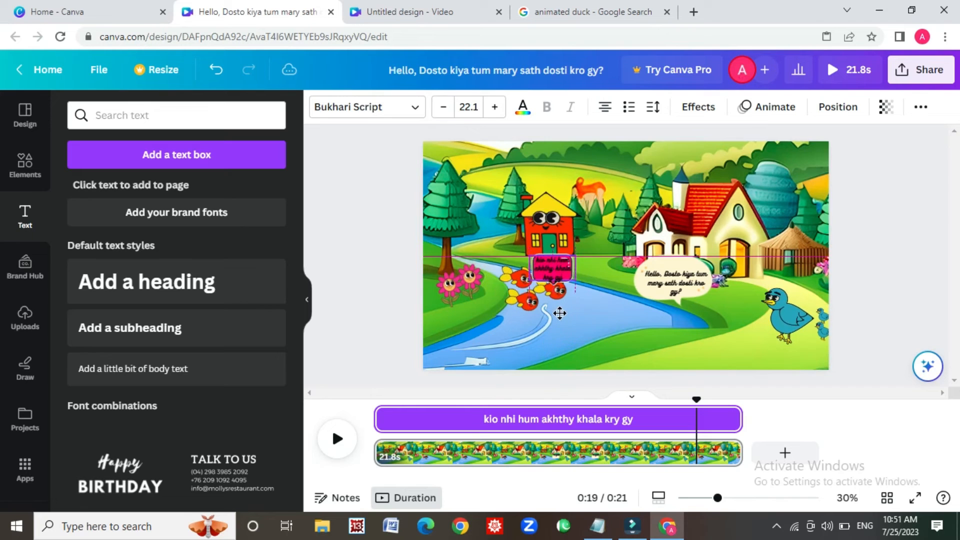
# Fit the reply text inside the pink speech bubble, reducing its font size to 18.5
pyautogui.moveTo(579, 277); pyautogui.dragTo(568, 278)
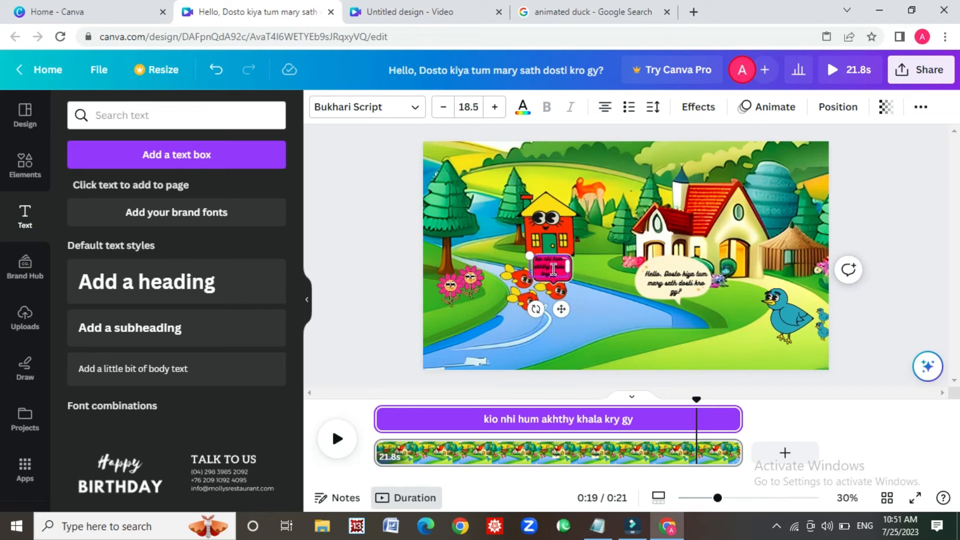
pyautogui.click(580, 291)
pyautogui.click(553, 265)
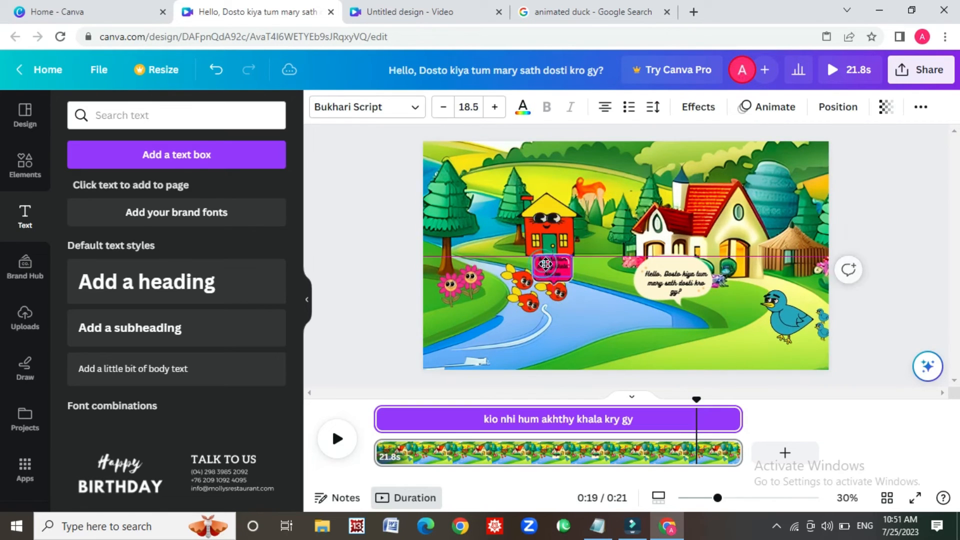
# Change the font of both the reply text and the bird's dialogue text to Cardo
pyautogui.click(411, 111)
pyautogui.click(167, 275)
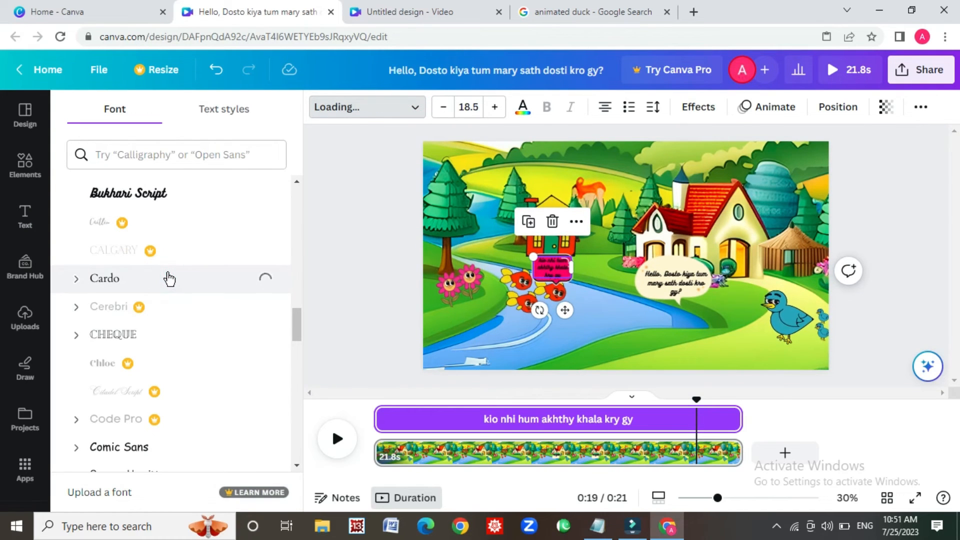
pyautogui.press('Tab')
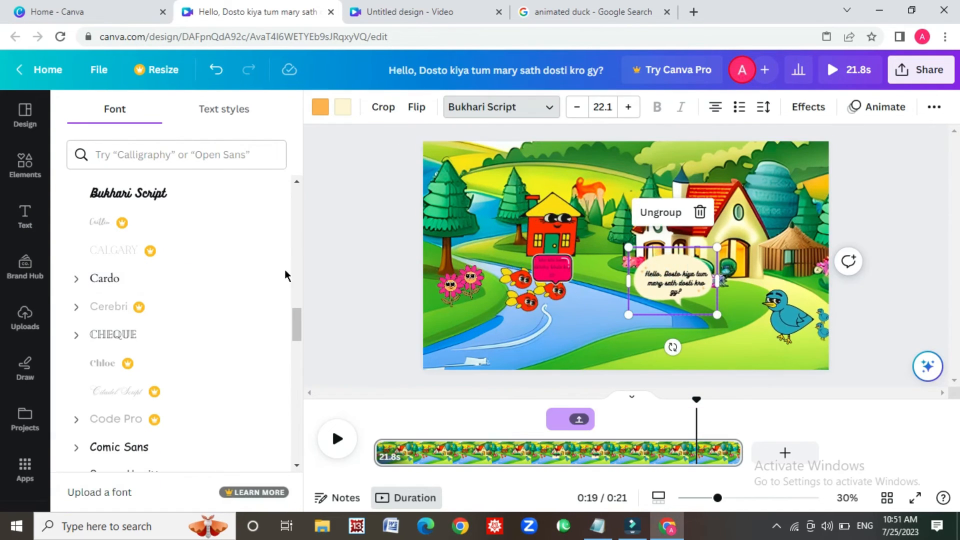
pyautogui.click(155, 278)
pyautogui.doubleClick(563, 329)
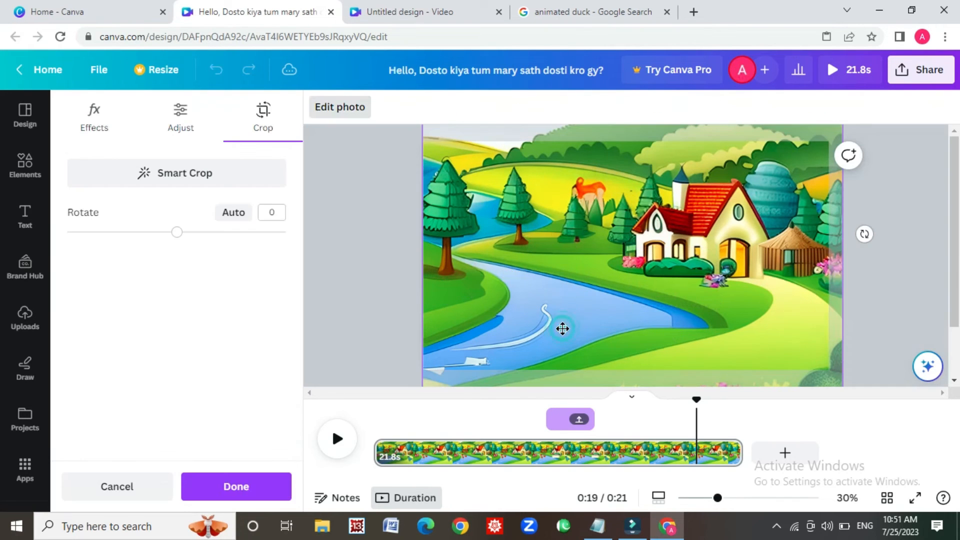
pyautogui.click(258, 484)
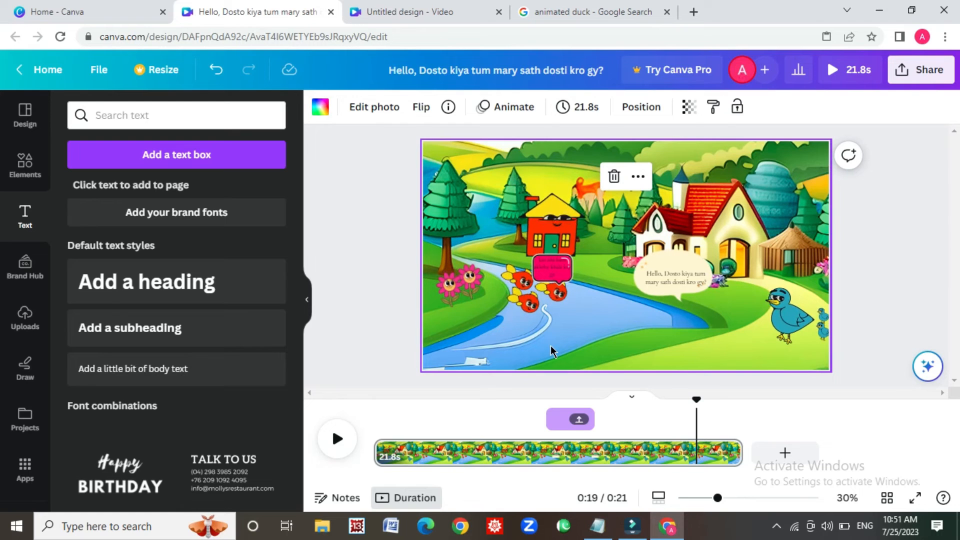
# Group the pink speech bubble, its reply text and the fish directly beneath it
pyautogui.click(462, 303)
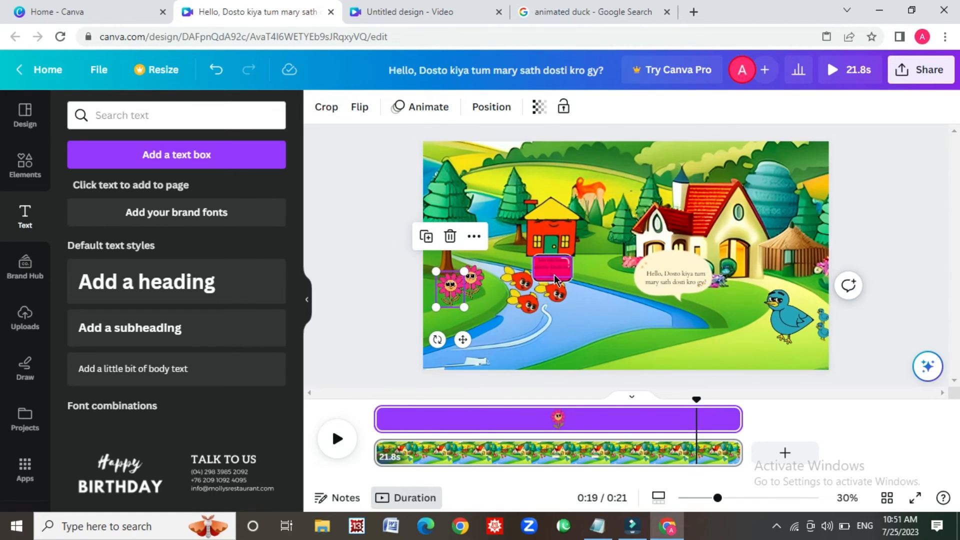
pyautogui.click(583, 280)
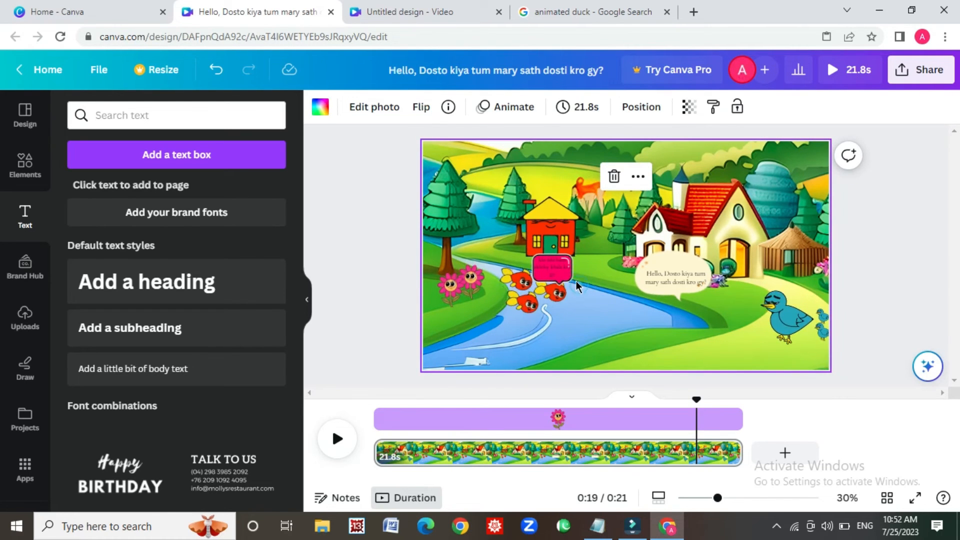
pyautogui.click(571, 274)
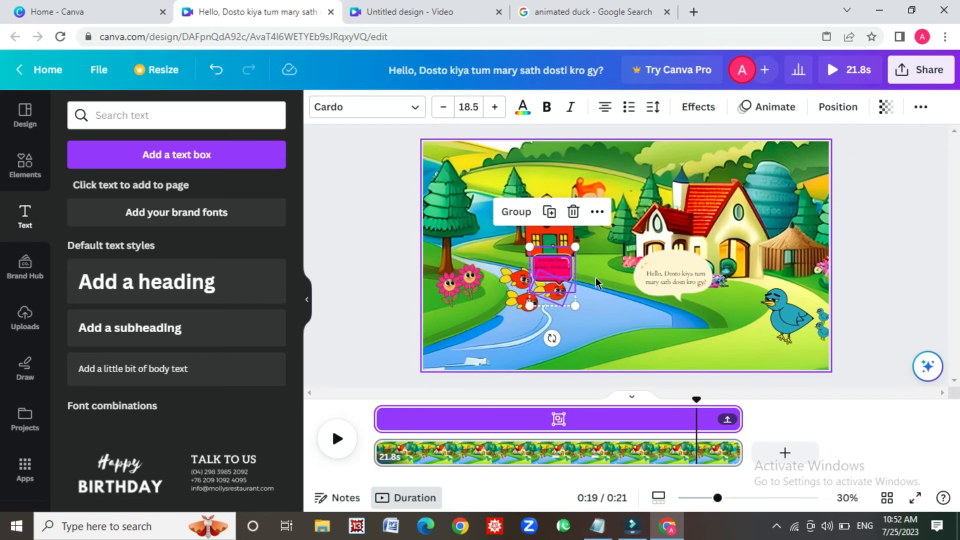
pyautogui.click(517, 212)
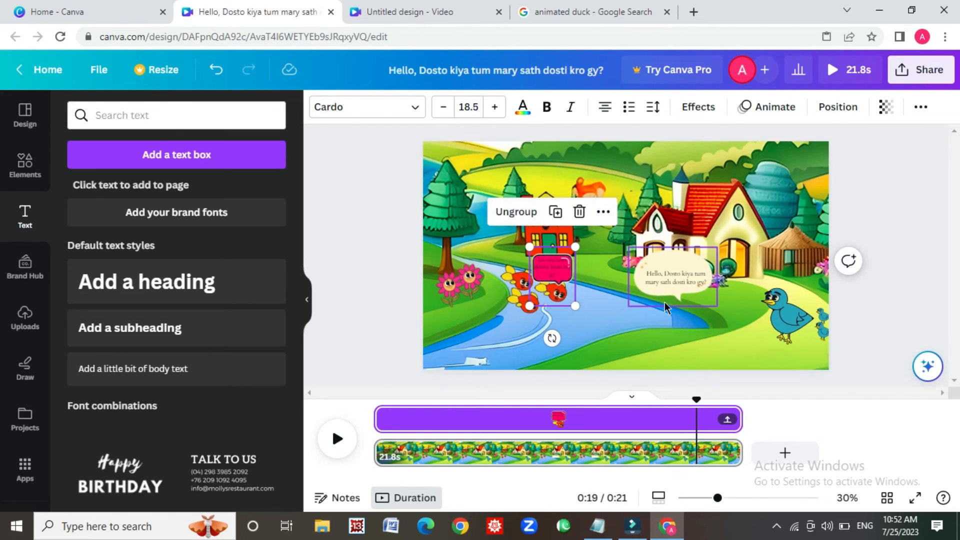
pyautogui.click(616, 322)
pyautogui.click(541, 263)
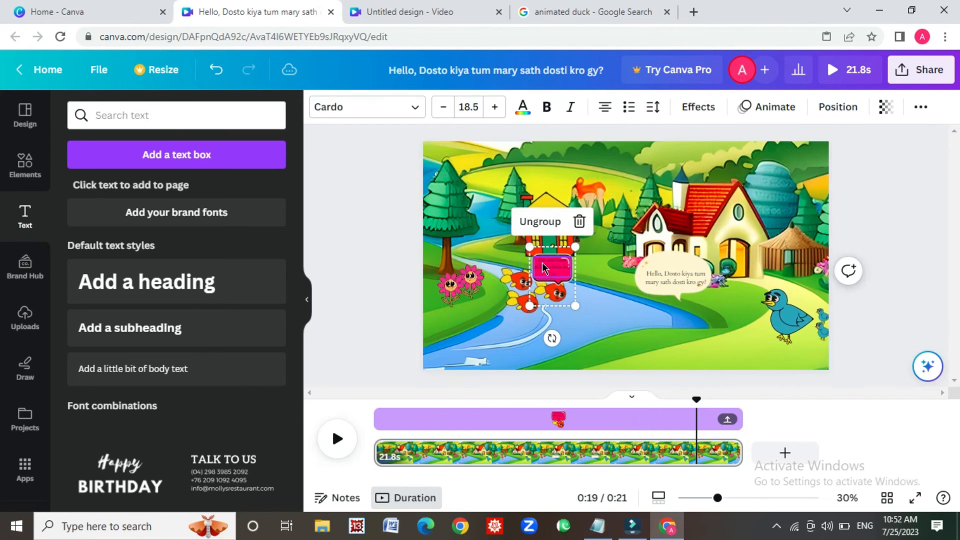
# Trim the pink bubble group's timing to run from about 0:12 to 0:17 and preview the result
pyautogui.moveTo(695, 402); pyautogui.dragTo(614, 402)
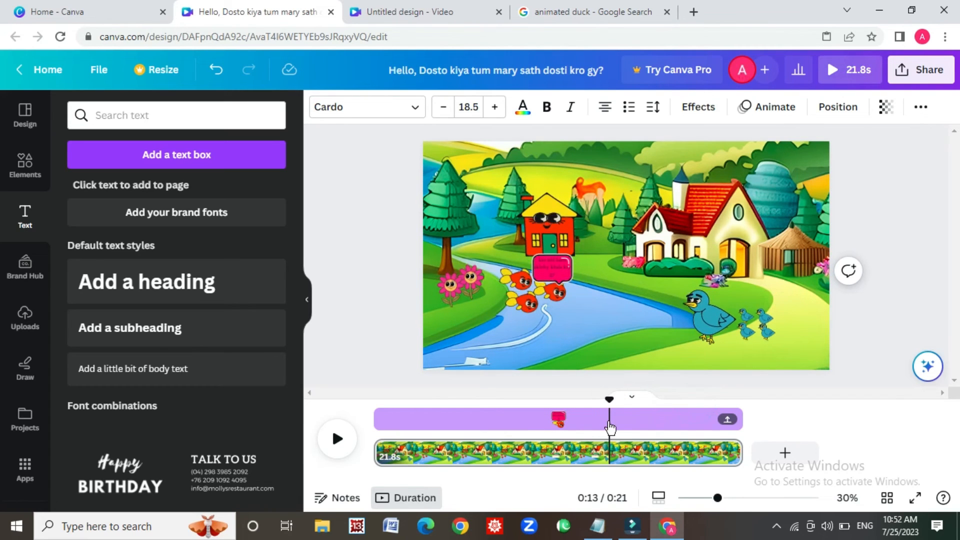
pyautogui.click(335, 439)
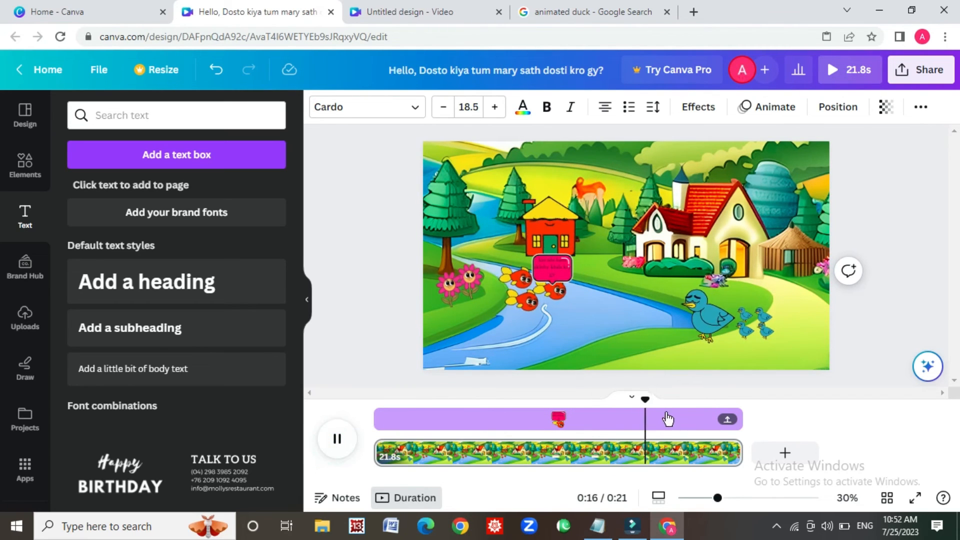
pyautogui.click(535, 401)
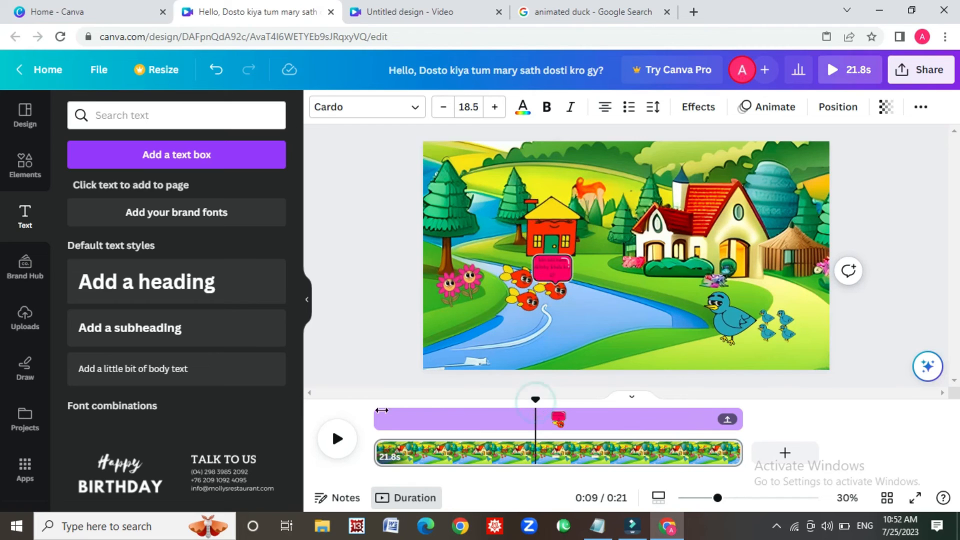
pyautogui.click(334, 440)
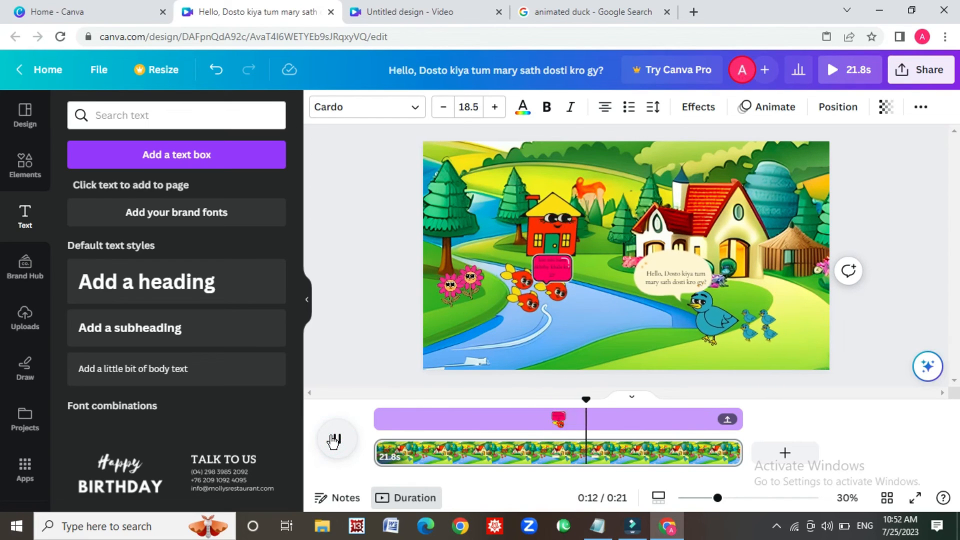
pyautogui.click(334, 440)
pyautogui.click(422, 422)
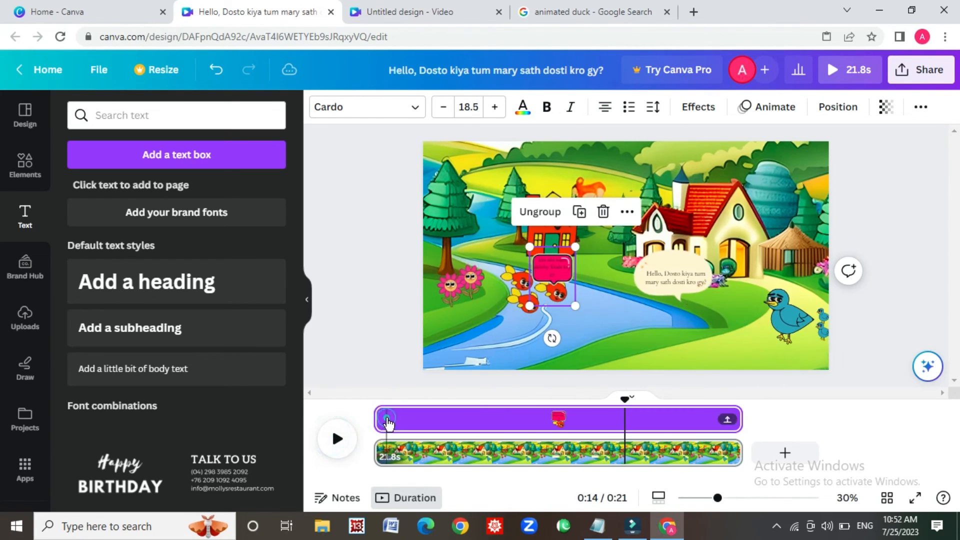
pyautogui.moveTo(376, 424); pyautogui.dragTo(618, 427)
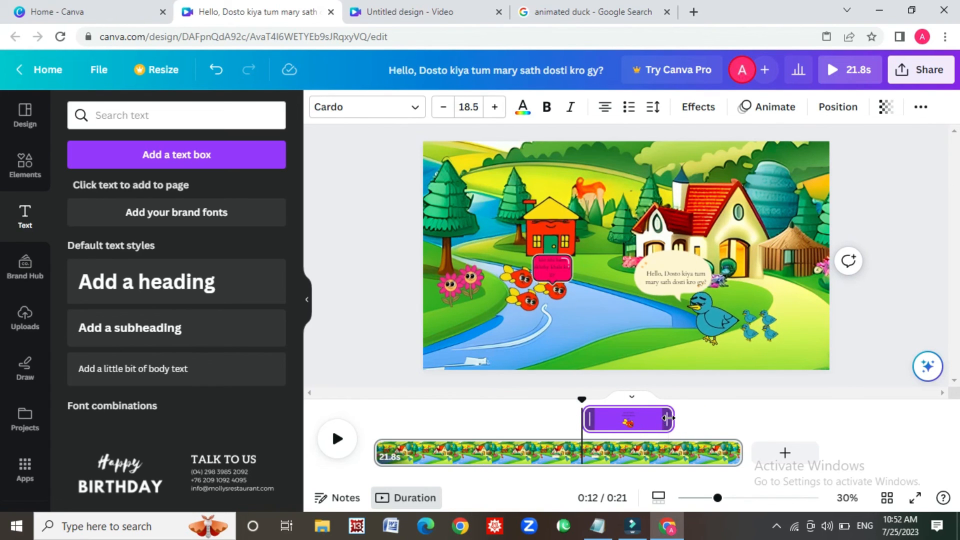
pyautogui.click(481, 404)
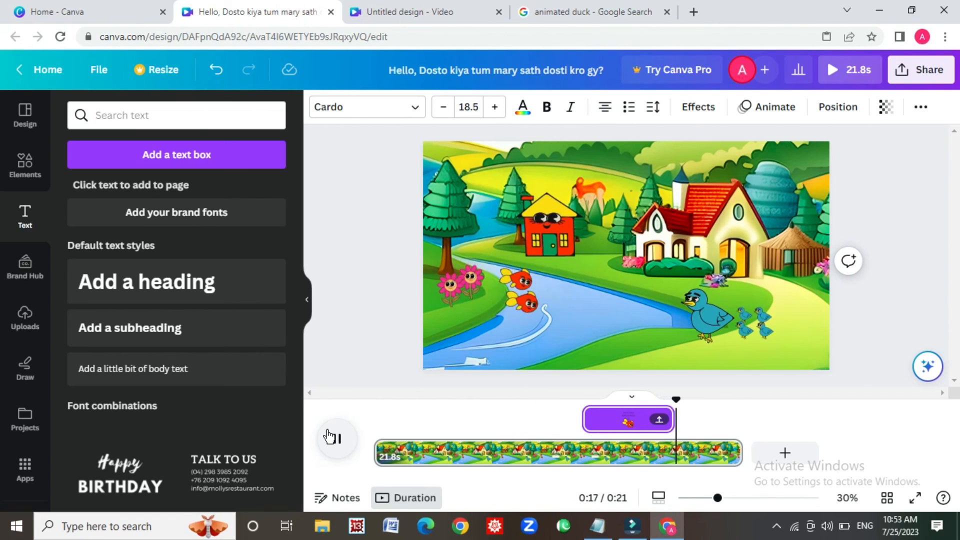
# Ungroup the pink speech bubble, its reply text and the fish
pyautogui.click(625, 421)
pyautogui.click(554, 275)
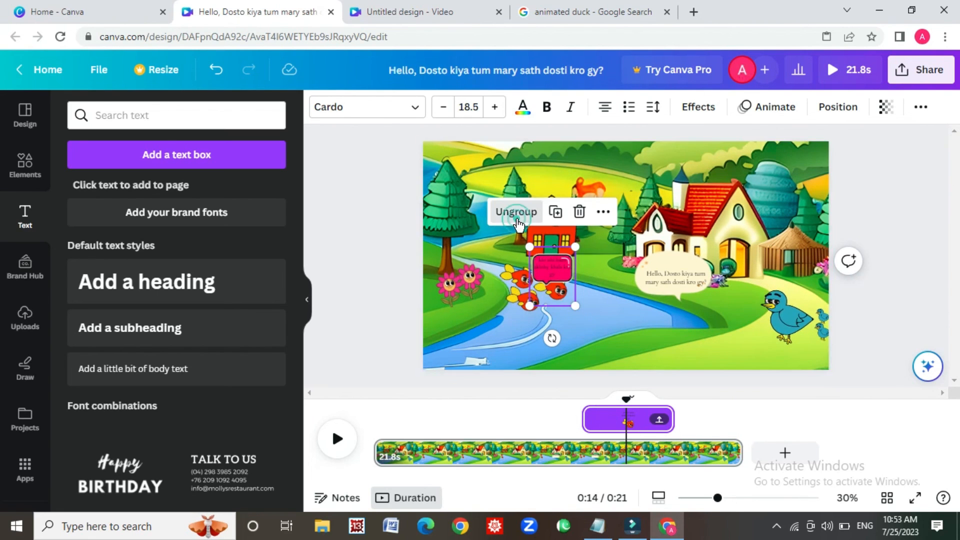
pyautogui.click(603, 268)
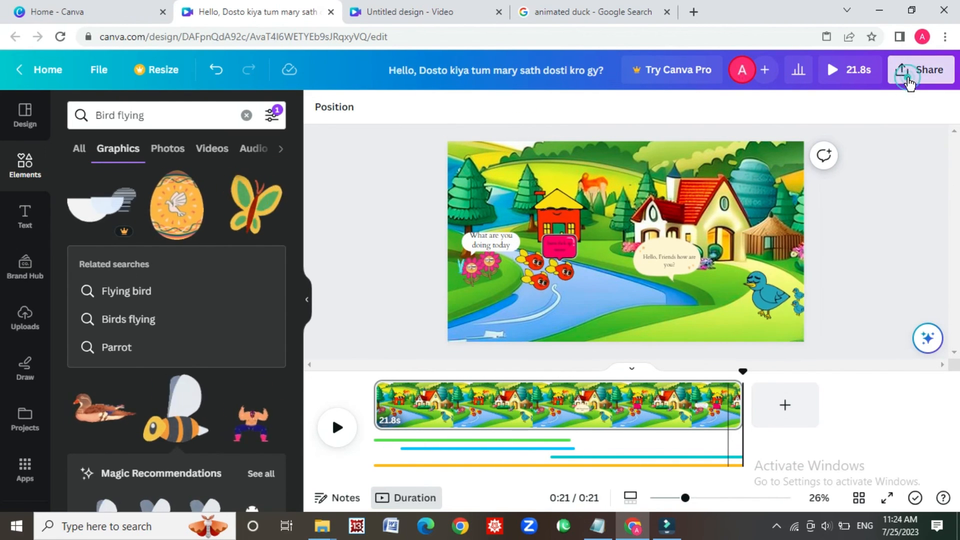
# Download the finished animation as an MP4 Video at 1080p (HD) quality
pyautogui.click(923, 70)
pyautogui.click(879, 429)
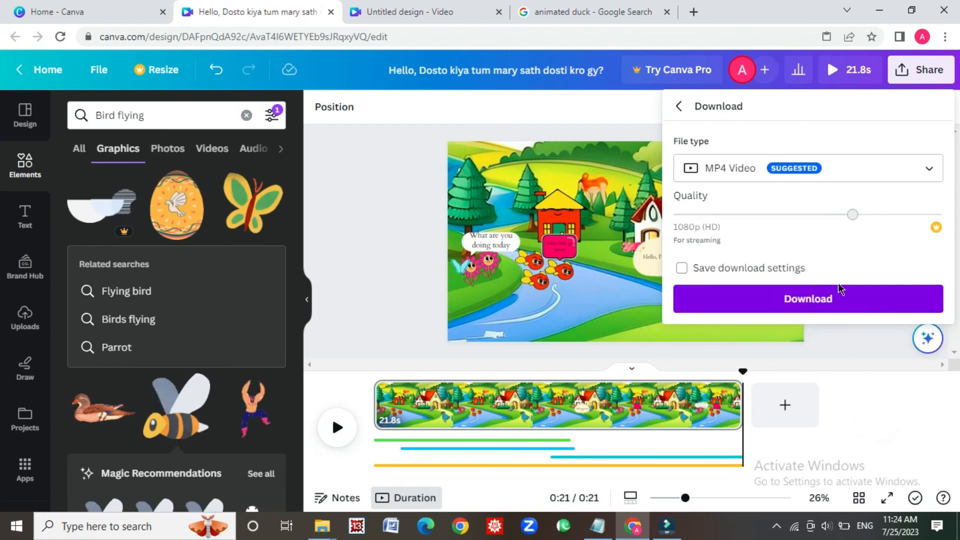
pyautogui.click(803, 305)
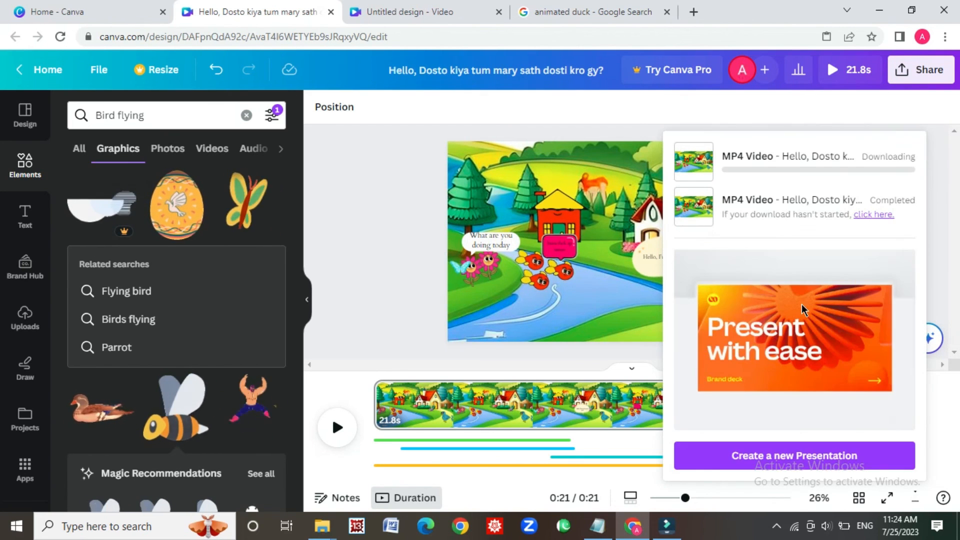